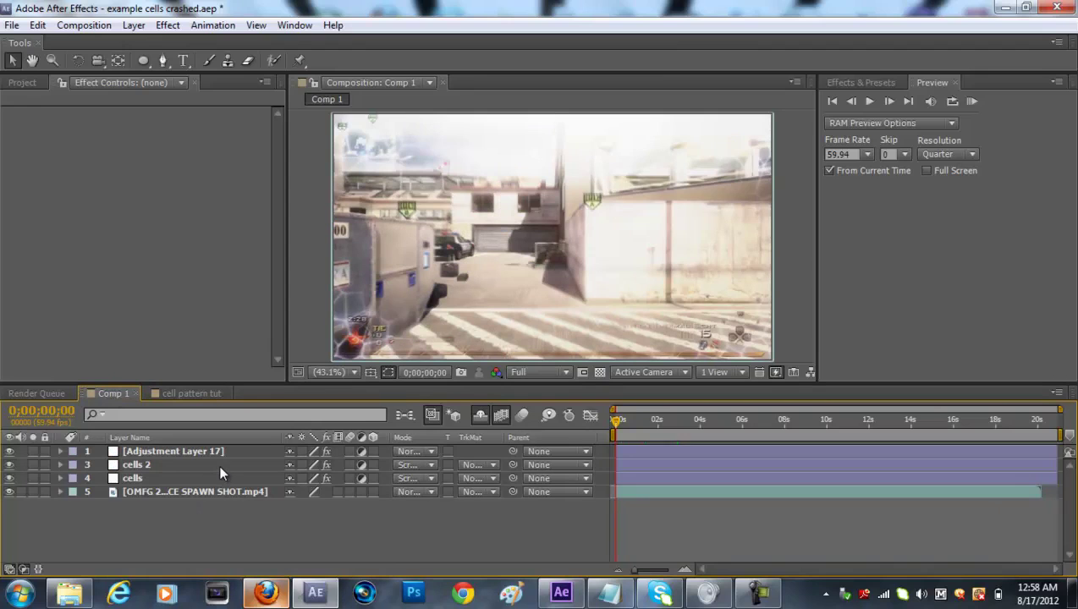
# Move the web browser out of the way and return to After Effects
pyautogui.click(266, 593)
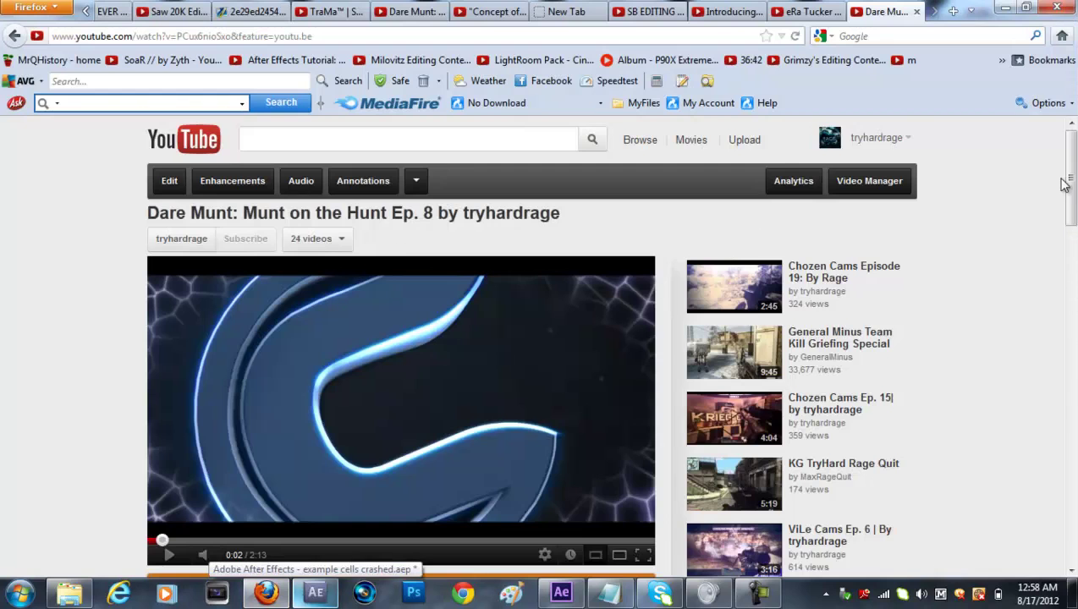
pyautogui.moveTo(1065, 183); pyautogui.dragTo(1007, 7)
pyautogui.click(1006, 8)
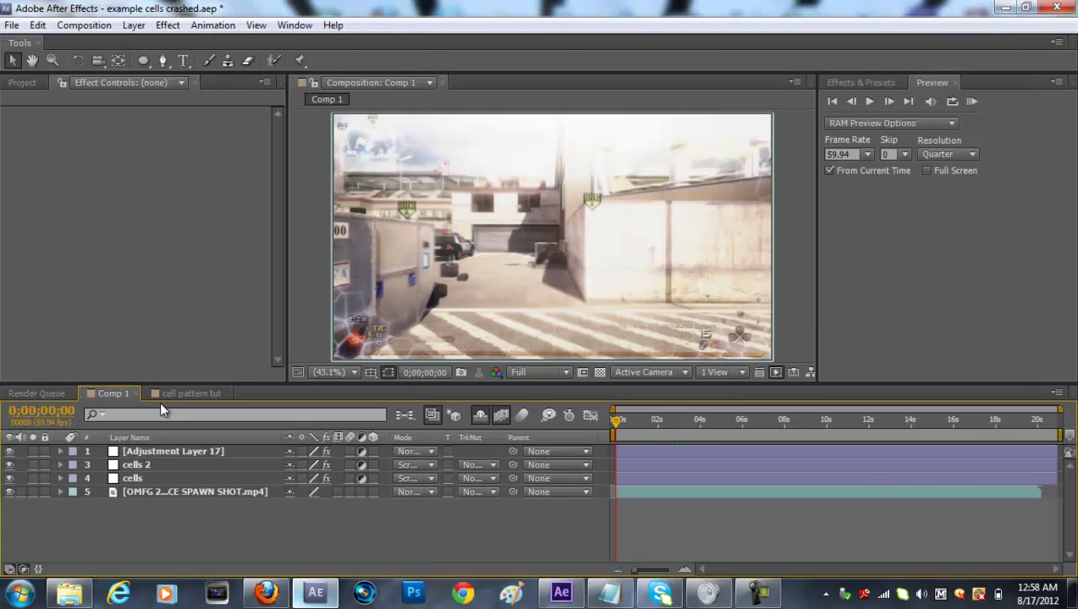
# In the cell pattern tut composition, add Adjustment Layer 30 above the gameplay clip
pyautogui.click(212, 393)
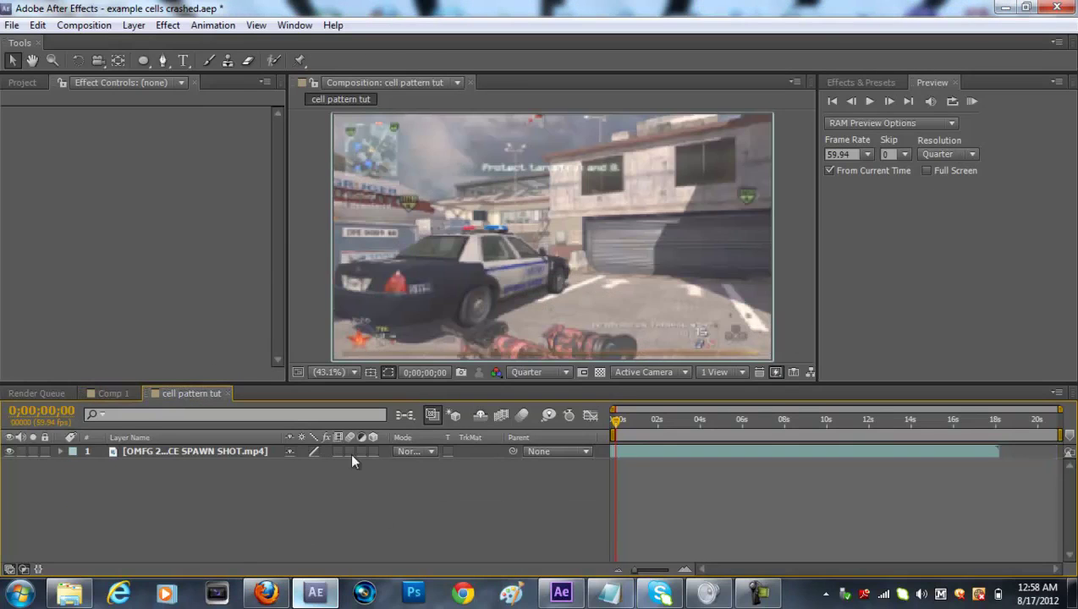
pyautogui.click(875, 82)
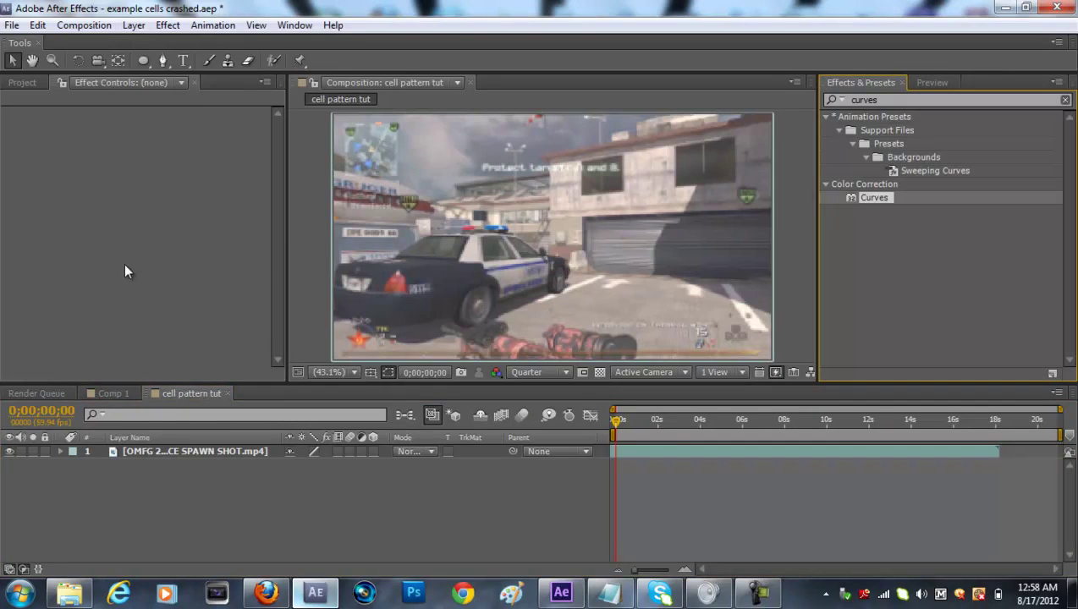
pyautogui.rightClick(210, 546)
pyautogui.moveTo(305, 400)
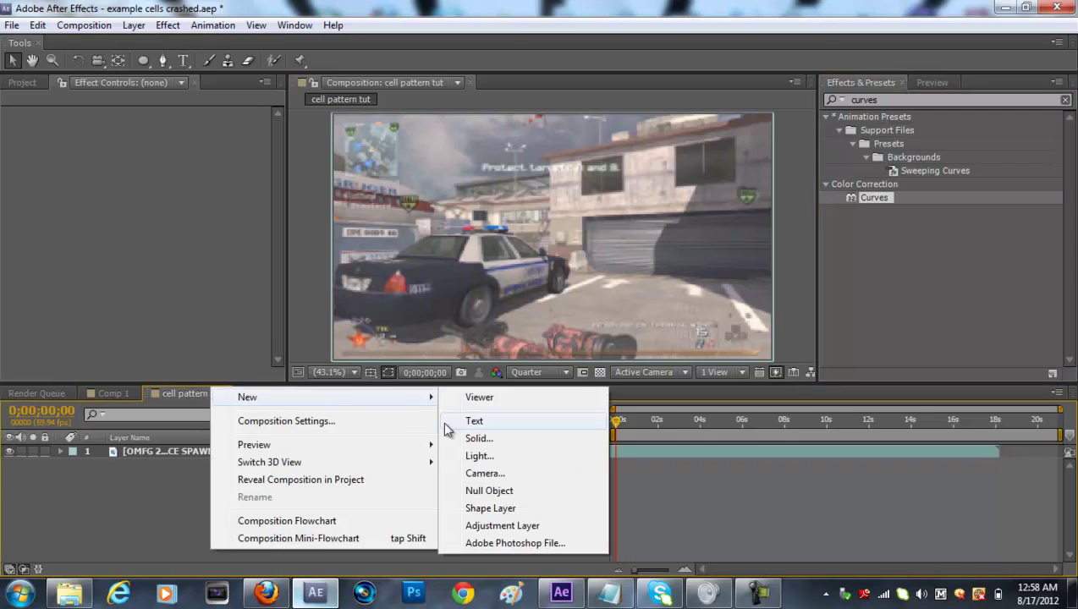
pyautogui.click(487, 526)
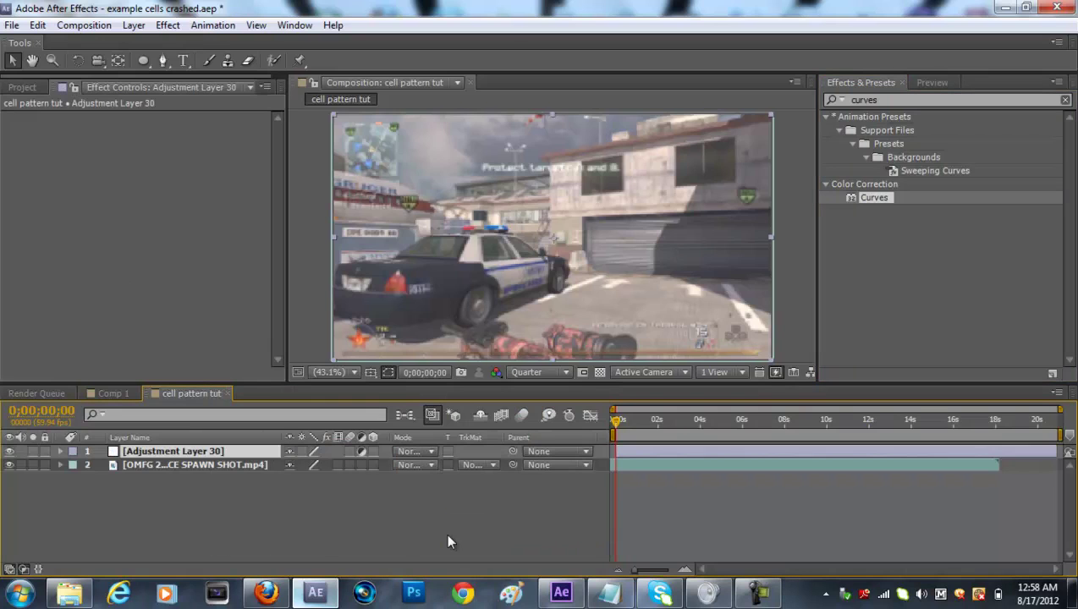
# Rename the new adjustment layer to 'cell pattern'
pyautogui.click(446, 532)
pyautogui.click(230, 449)
pyautogui.press('Return')
pyautogui.write('cell pattern')
pyautogui.press('Return')
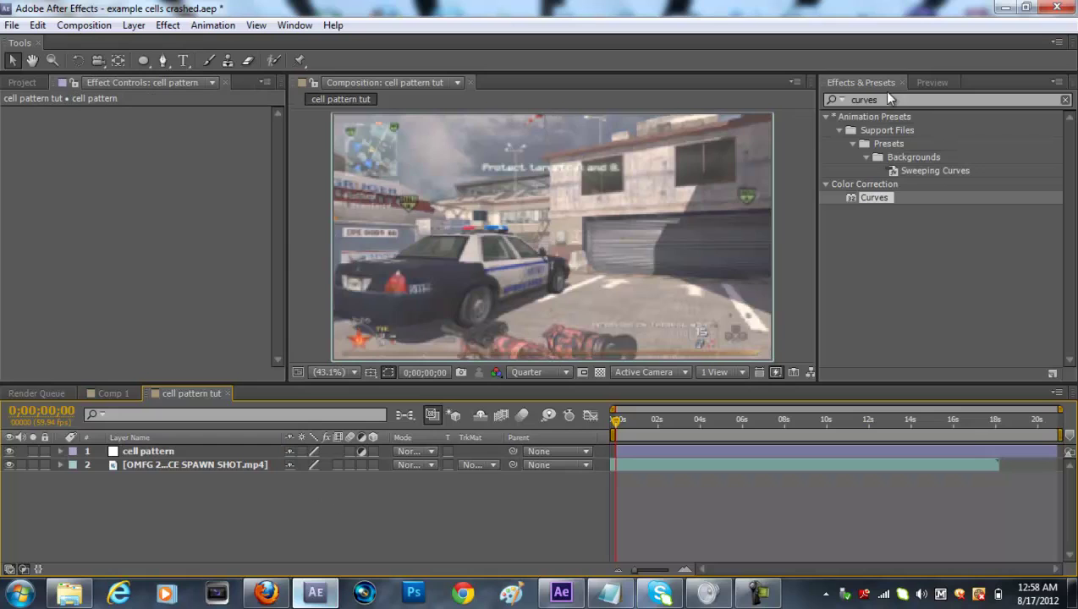
# Clear the old Effects & Presets search and reselect the cell pattern layer
pyautogui.click(909, 100)
pyautogui.press('BackSpace')
pyautogui.write('cell pattern')
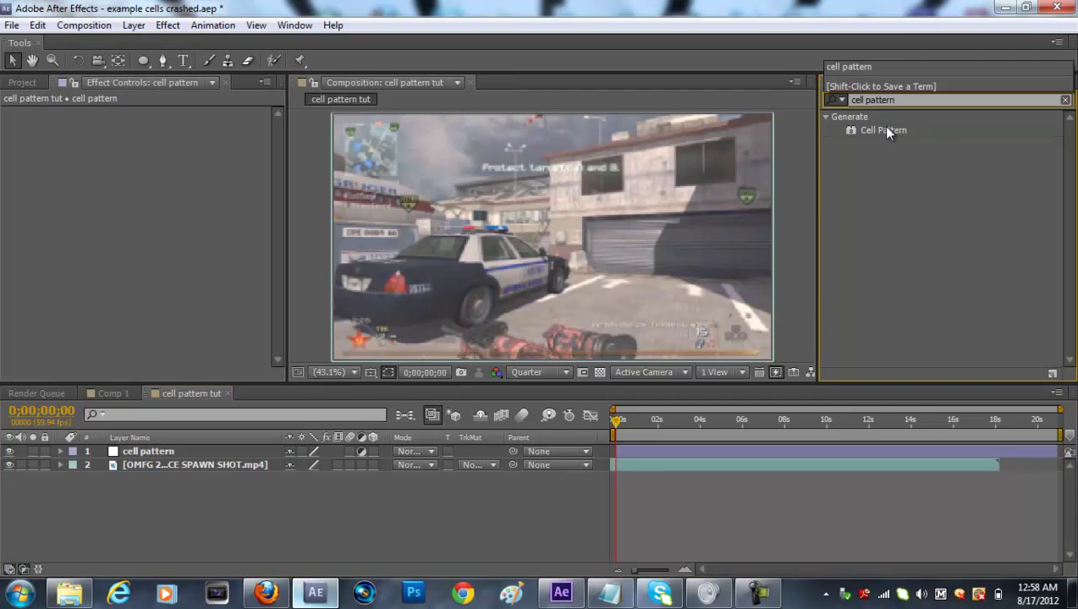
pyautogui.click(194, 455)
# Apply an inverted Bubbles Cell Pattern to the cell pattern layer and set its blending mode to Screen
pyautogui.doubleClick(880, 130)
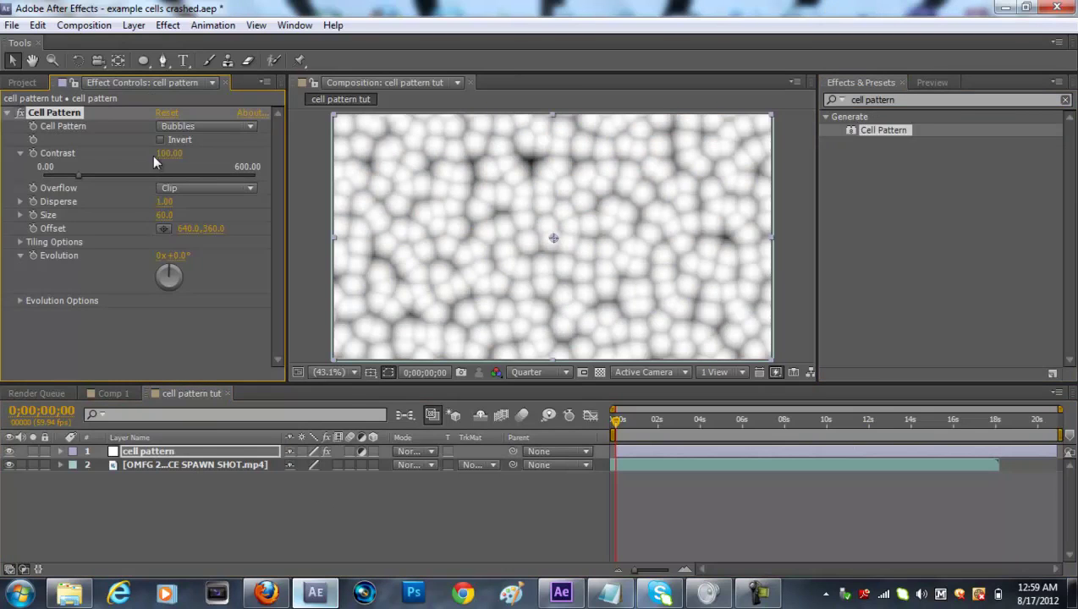
pyautogui.click(161, 140)
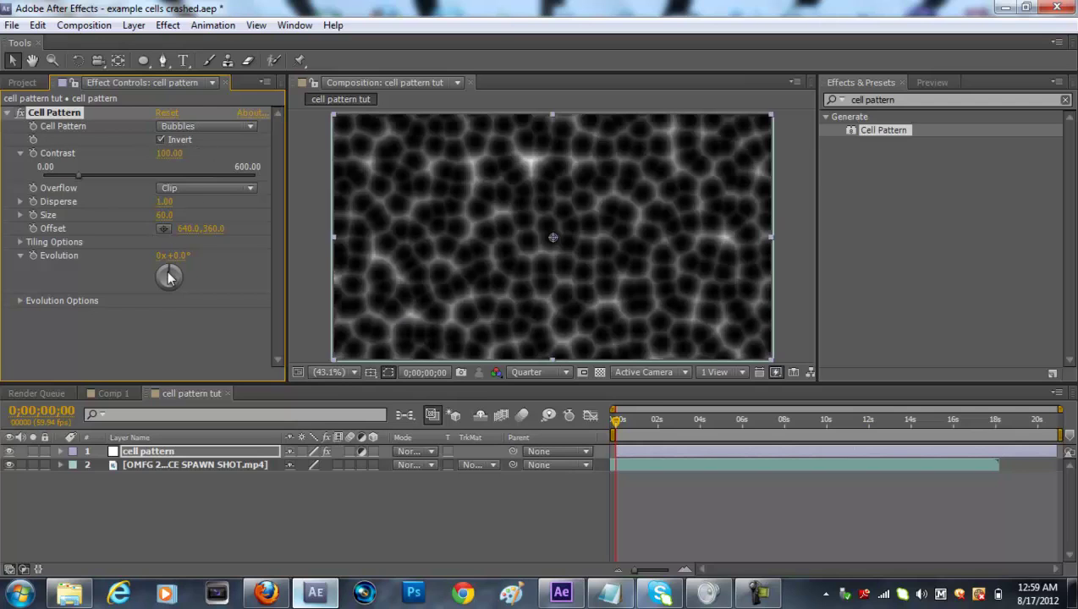
pyautogui.click(234, 458)
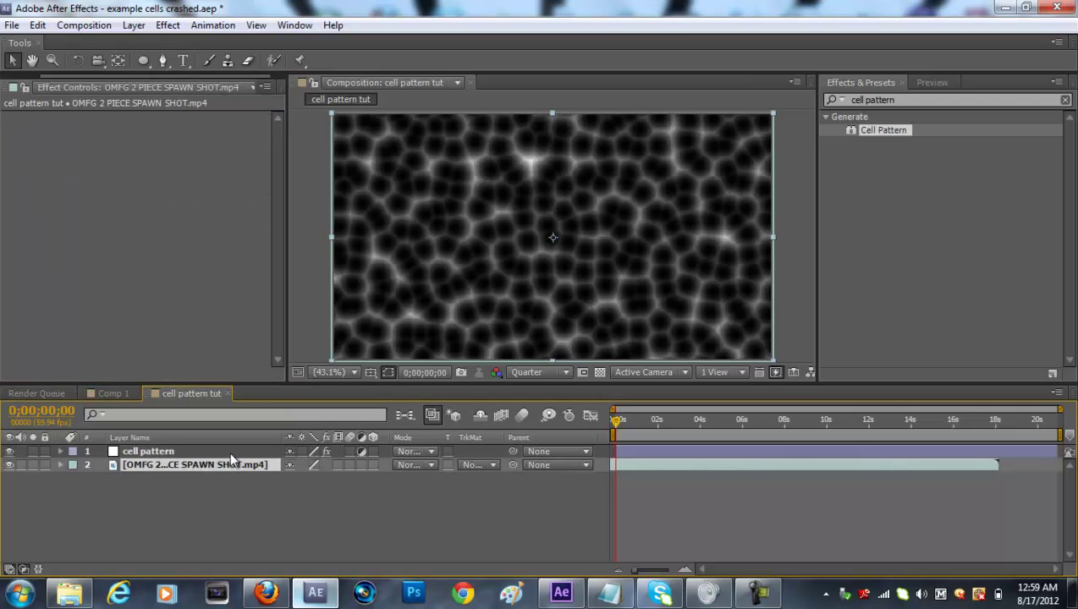
pyautogui.click(229, 450)
pyautogui.rightClick(233, 459)
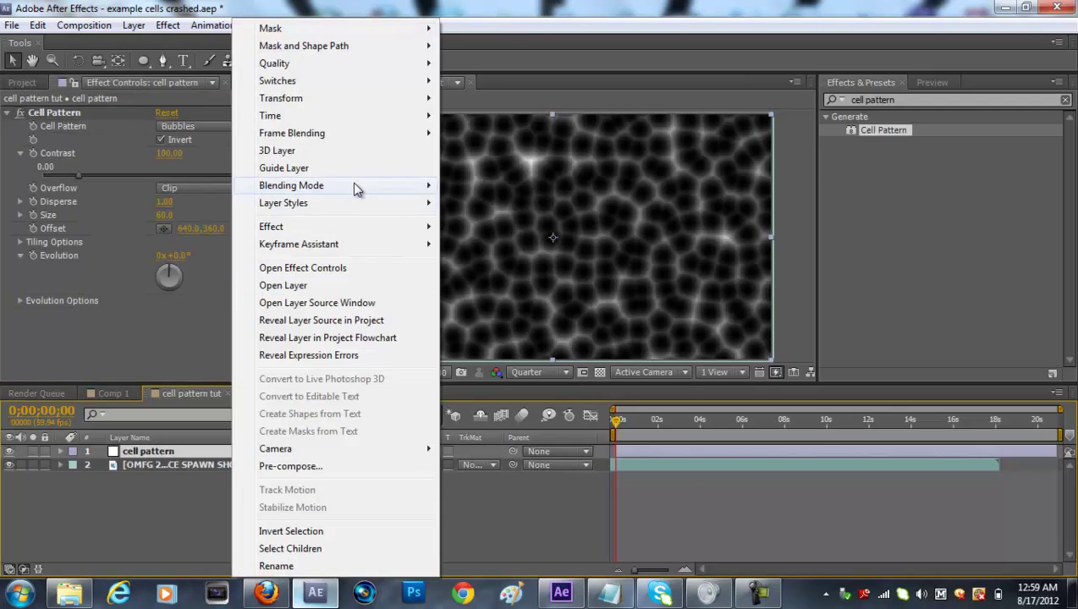
pyautogui.moveTo(356, 185)
pyautogui.click(472, 290)
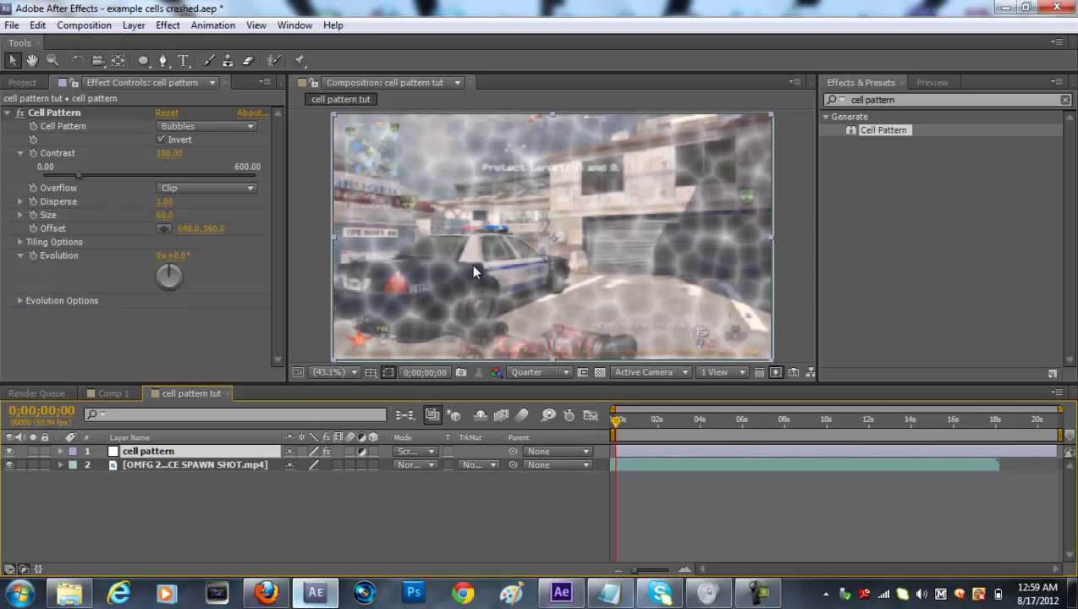
# Add a full-frame inverted ellipse mask to the cell pattern layer
pyautogui.click(145, 62)
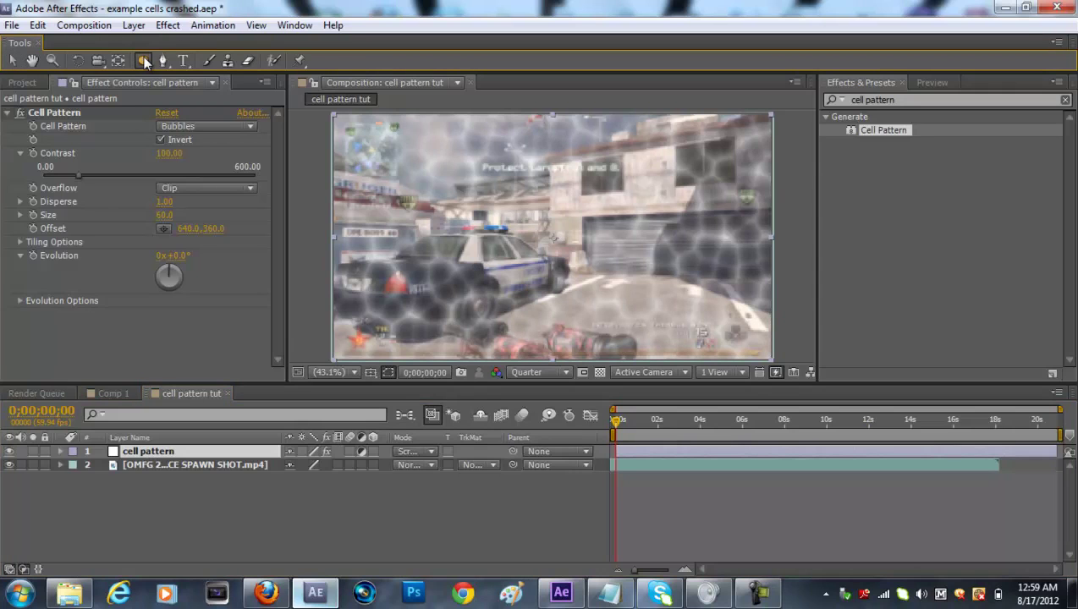
pyautogui.moveTo(144, 63); pyautogui.dragTo(173, 99)
pyautogui.doubleClick(140, 60)
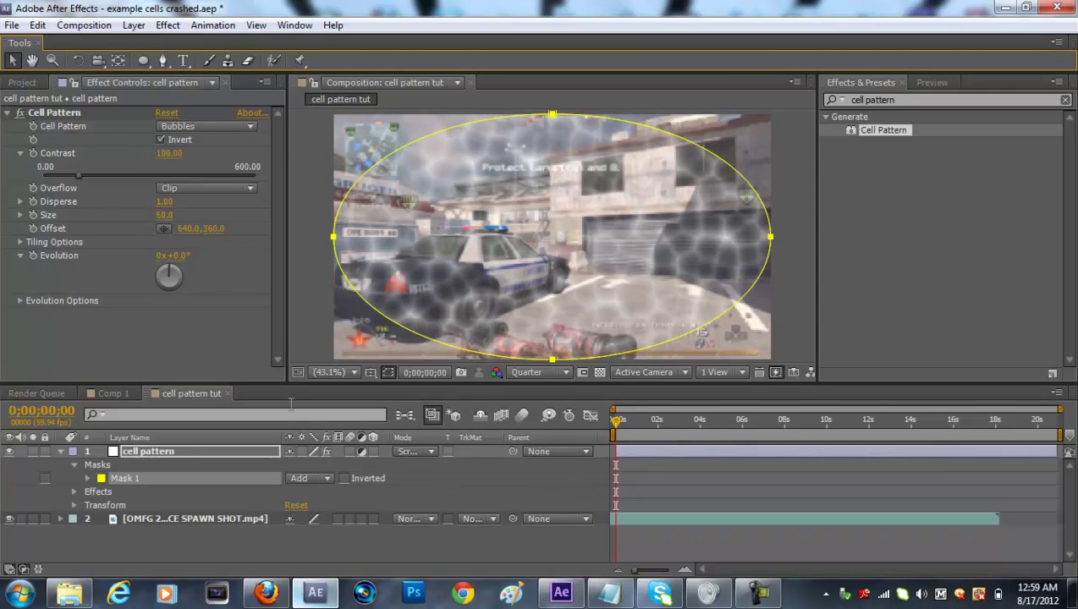
pyautogui.click(342, 479)
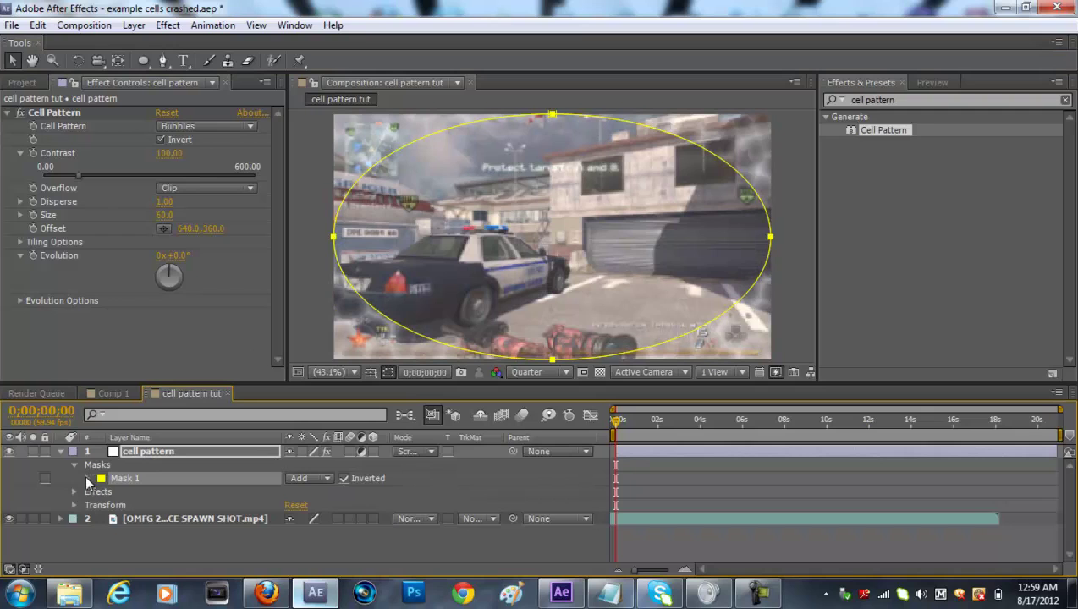
# Set the mask feather to 124 pixels and mask expansion to 30 pixels
pyautogui.click(88, 478)
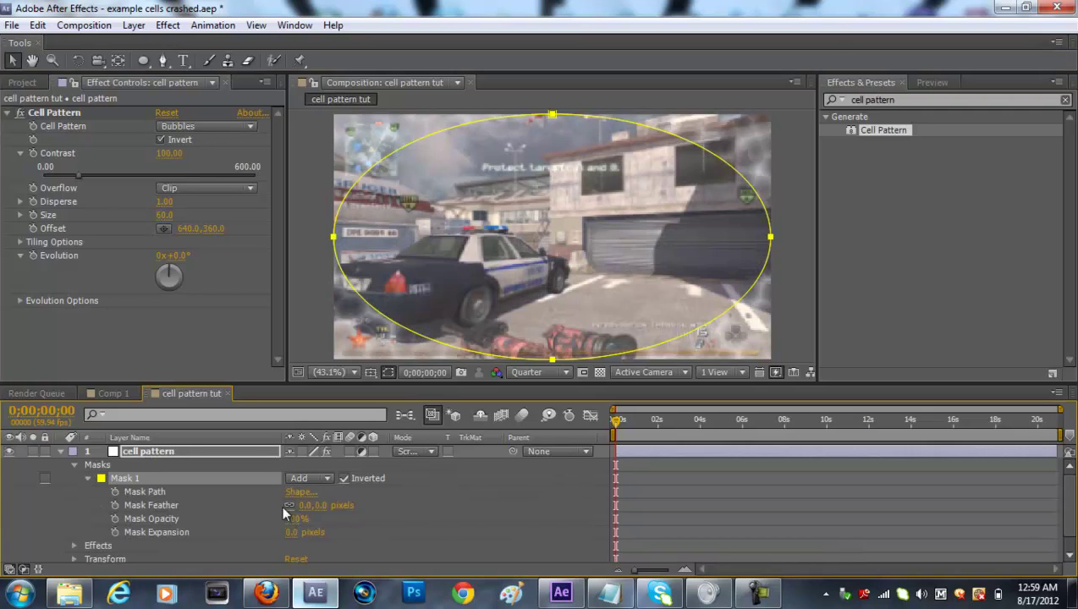
pyautogui.click(319, 506)
pyautogui.write('24')
pyautogui.click(398, 545)
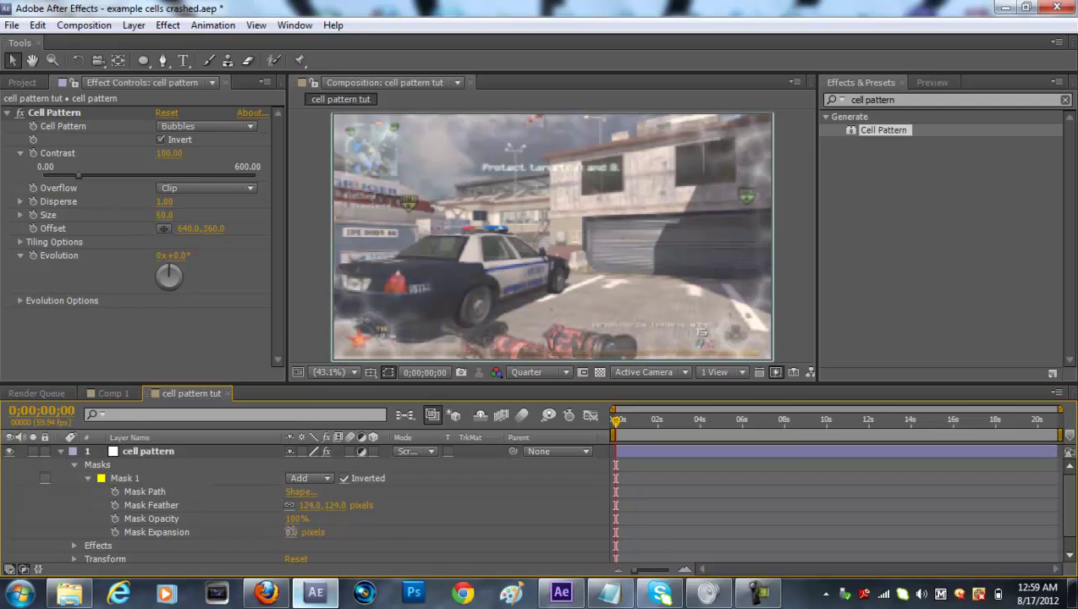
pyautogui.click(294, 532)
pyautogui.write('30')
pyautogui.press('Return')
pyautogui.click(61, 454)
# Deselect the layer and switch to the finished Comp 1 composition
pyautogui.click(243, 537)
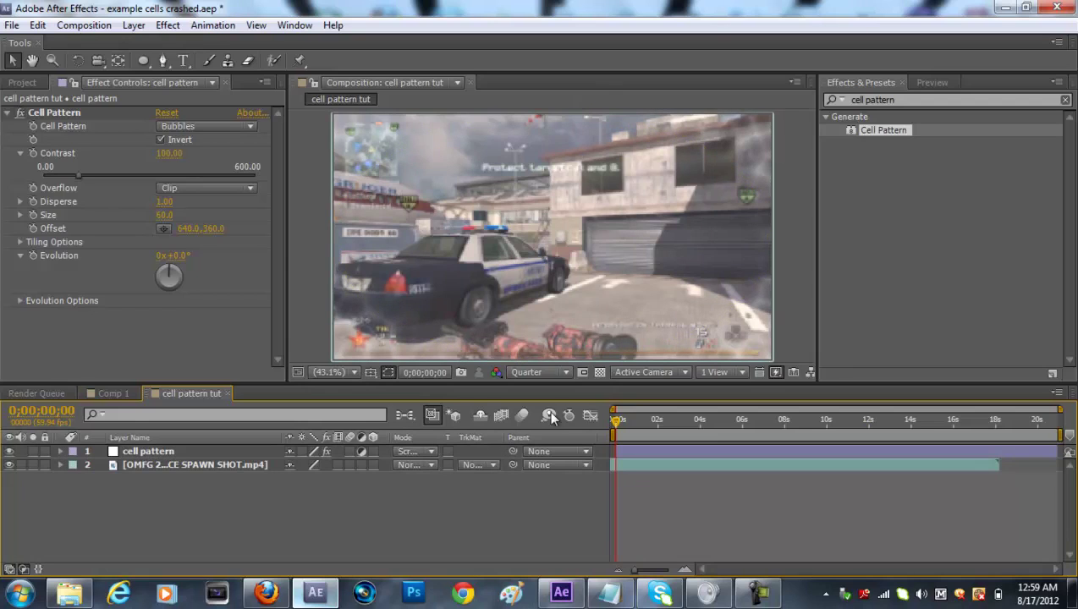
pyautogui.click(117, 395)
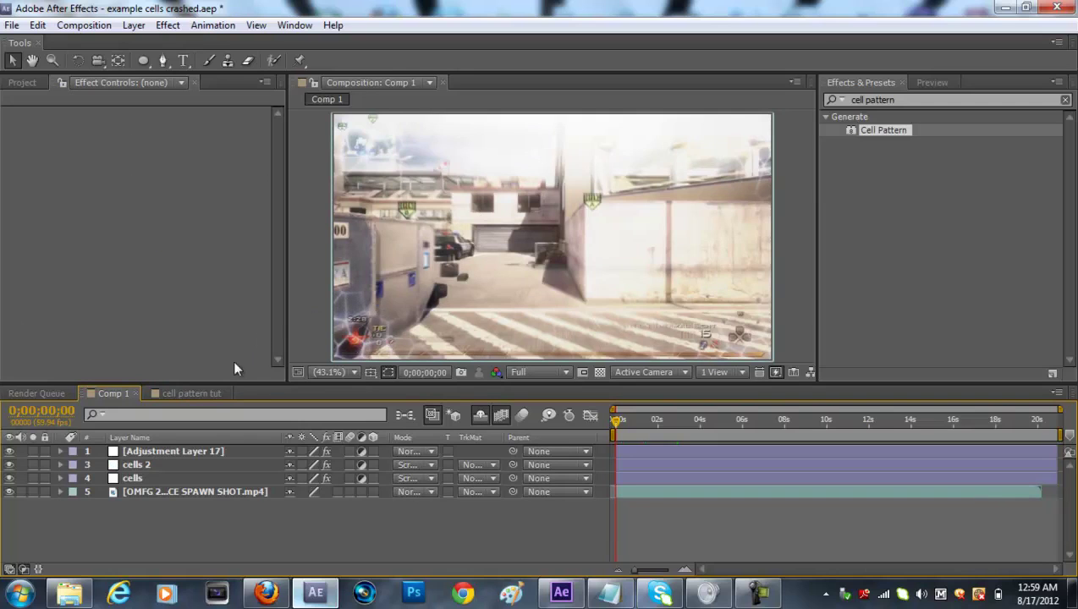
# Duplicate the cell pattern layer and name the copy 'cell pattern duplicate'
pyautogui.click(215, 390)
pyautogui.click(176, 451)
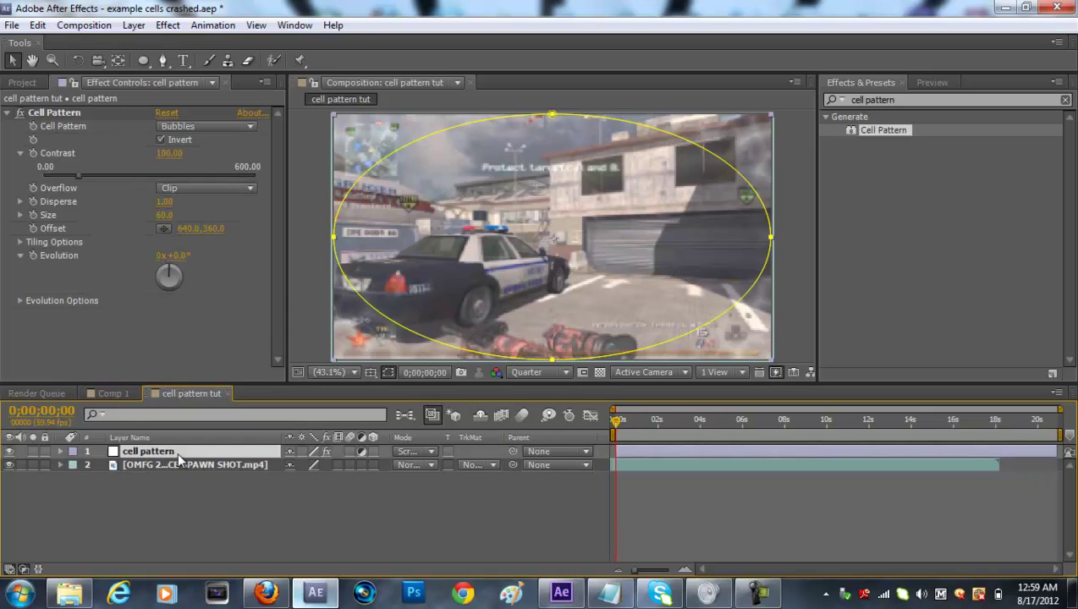
pyautogui.hotkey('ctrl', 'd')
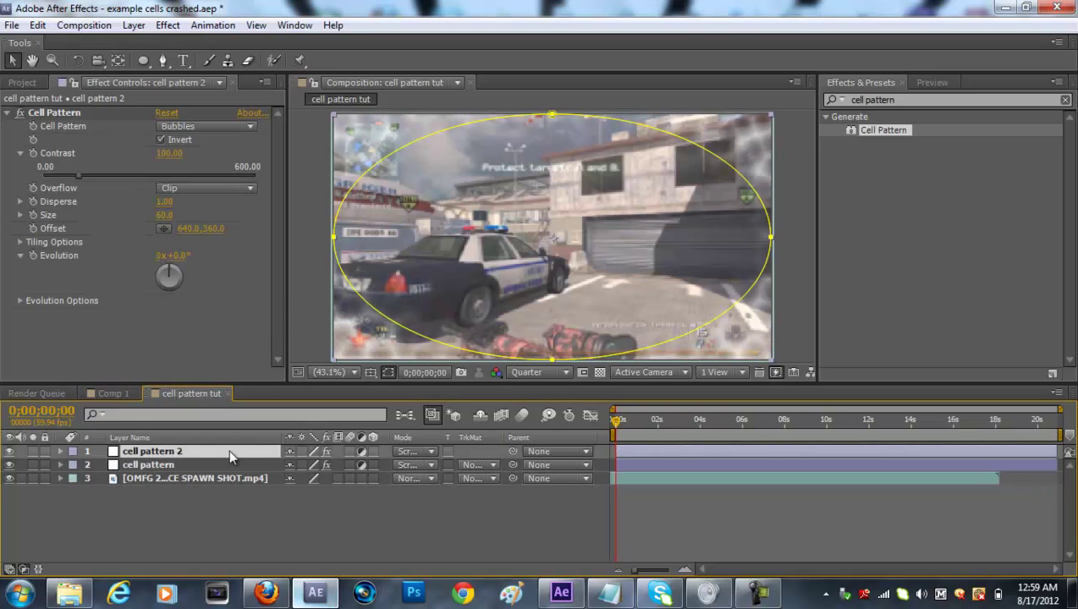
pyautogui.press('Return')
pyautogui.write('cell pattern dup')
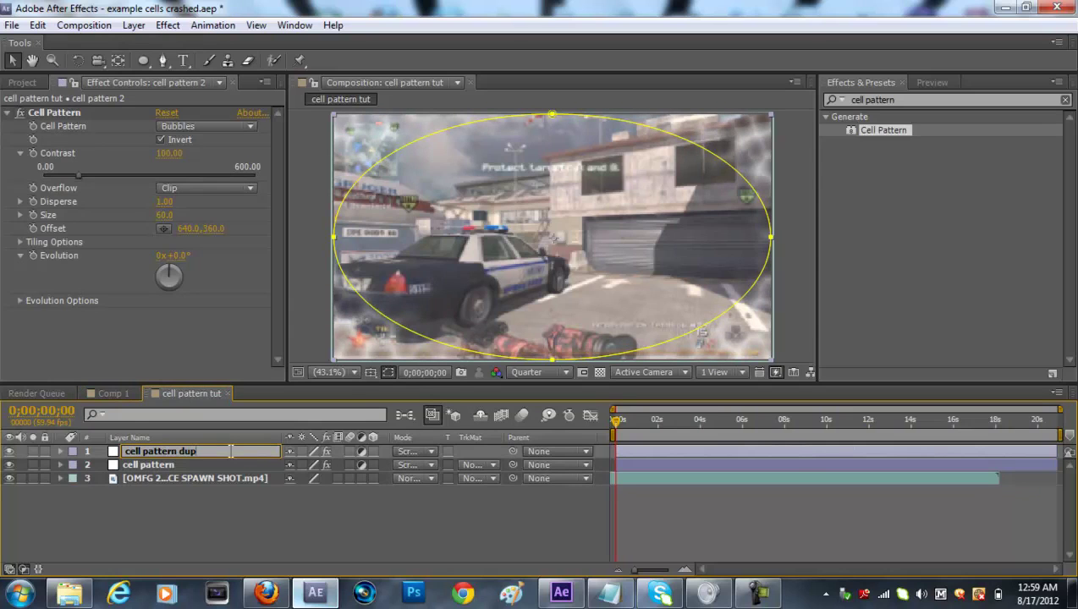
pyautogui.write('licate')
pyautogui.press('Return')
# Change the duplicate's Cell Pattern type to Pillow
pyautogui.click(216, 348)
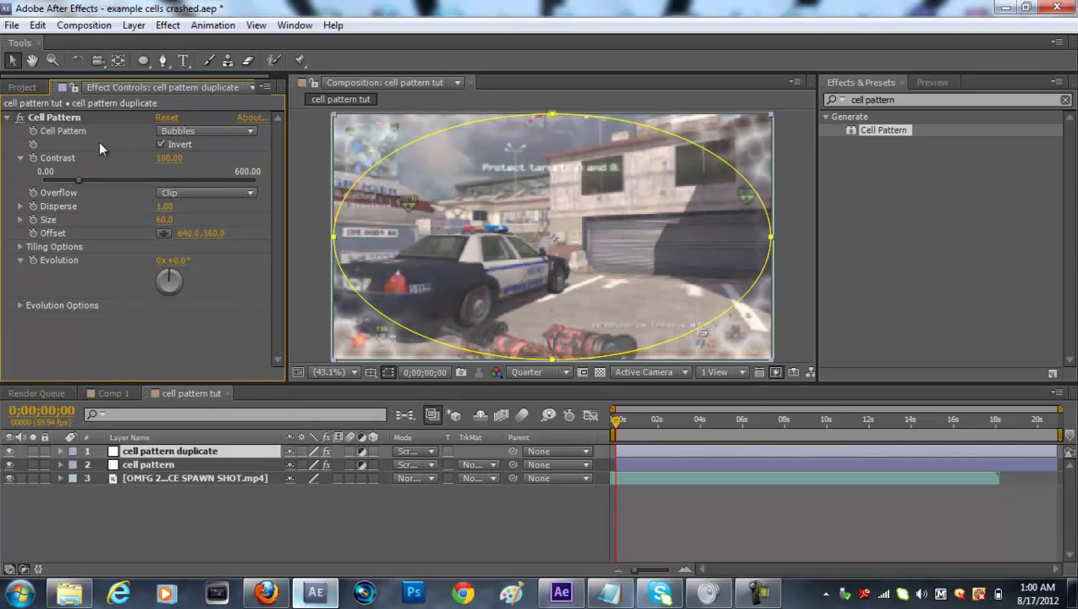
pyautogui.click(189, 133)
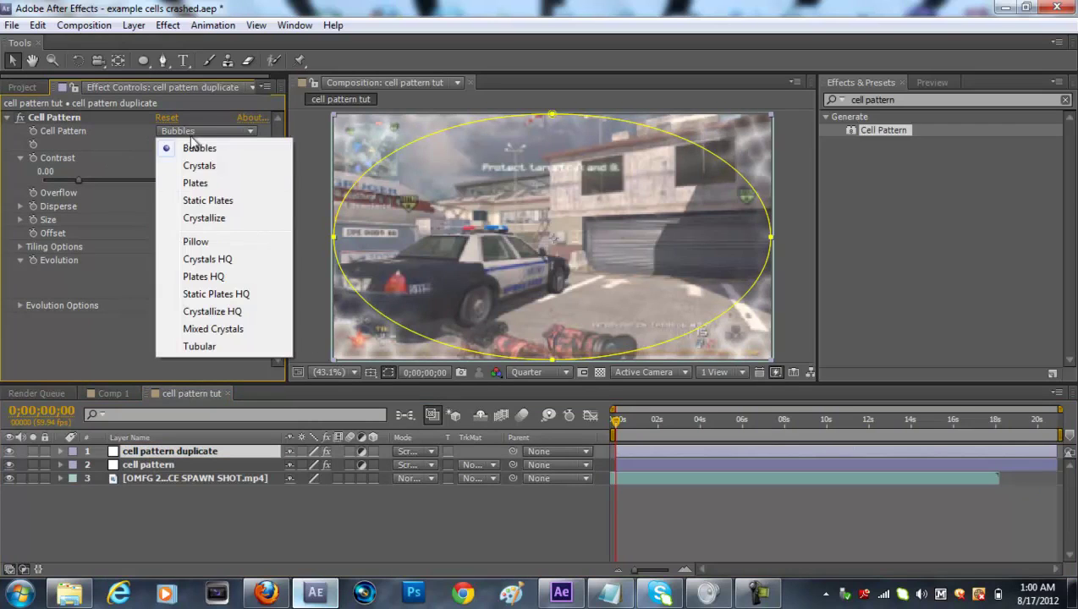
pyautogui.click(209, 241)
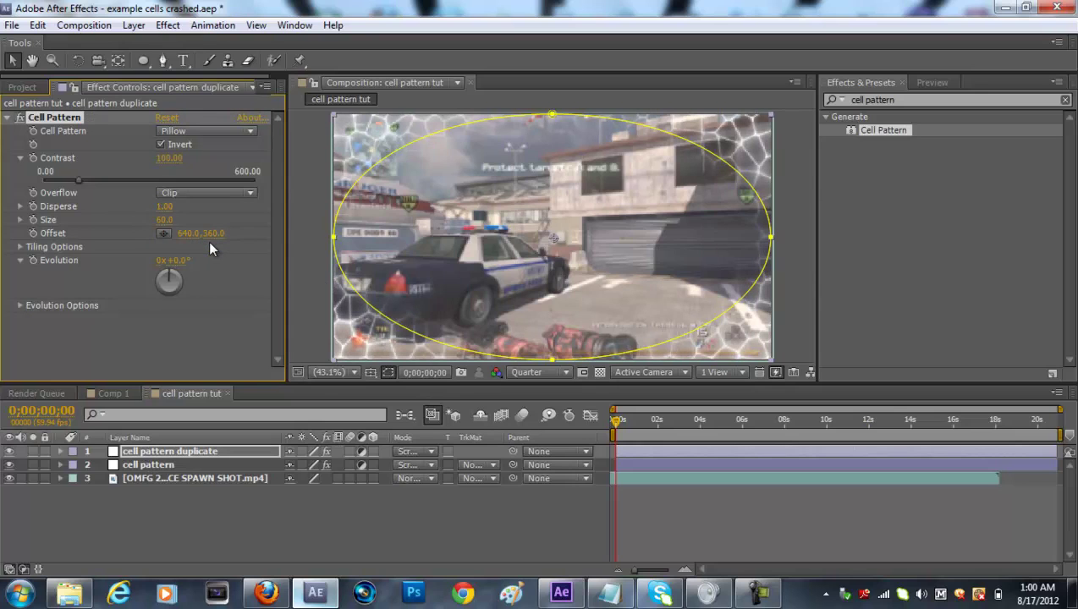
# Apply a Curves effect to the original cell pattern layer
pyautogui.click(378, 521)
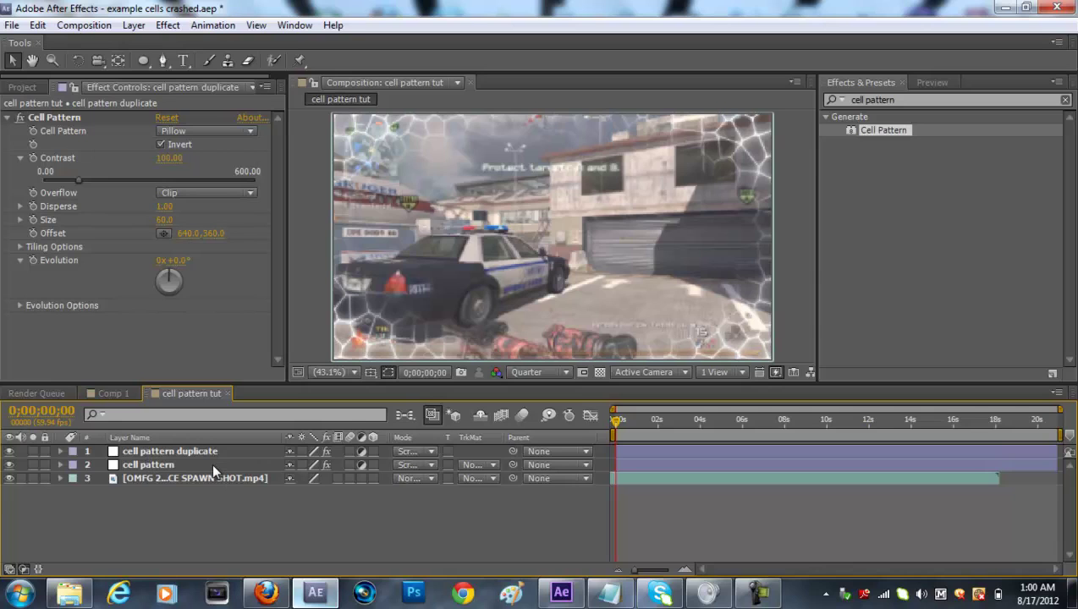
pyautogui.click(167, 464)
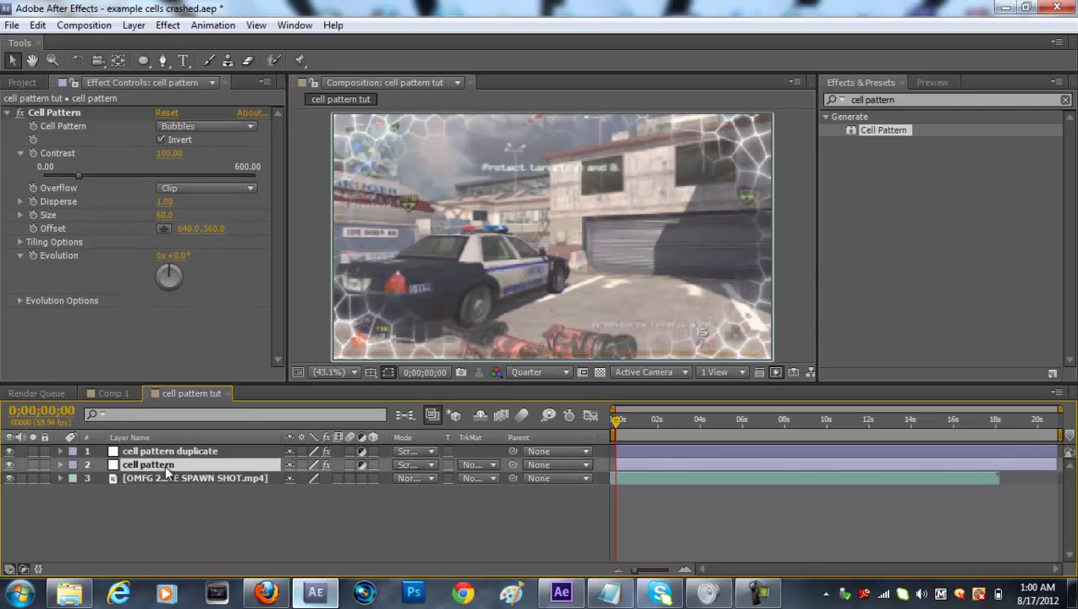
pyautogui.click(946, 97)
pyautogui.moveTo(946, 95); pyautogui.dragTo(837, 89)
pyautogui.write('curves')
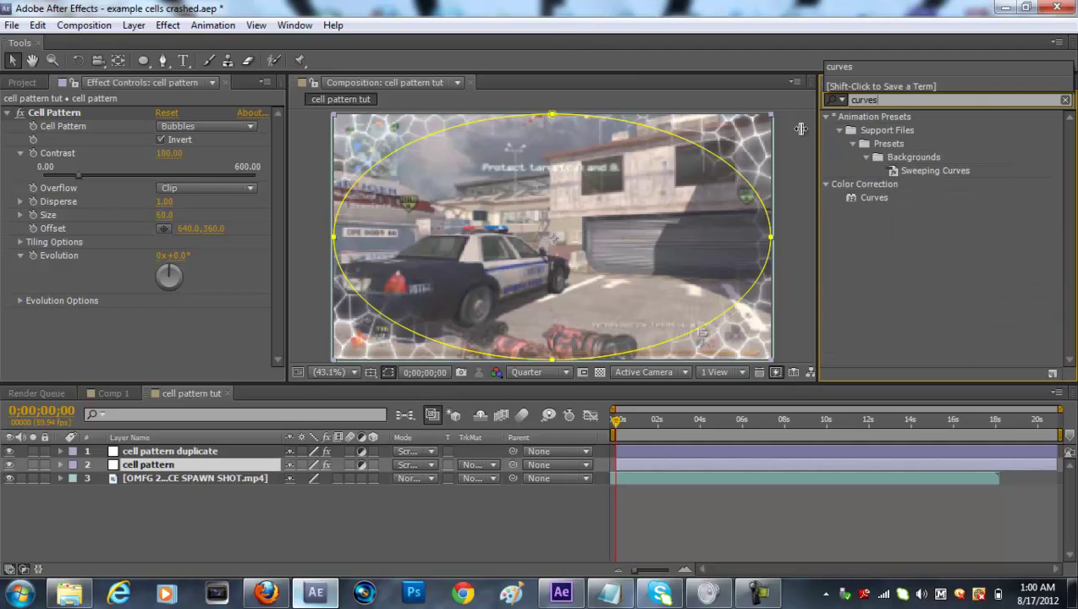
pyautogui.doubleClick(873, 198)
# Bow the Blue channel curve upward, undo a trial Green change, and return the view to RGB
pyautogui.click(172, 204)
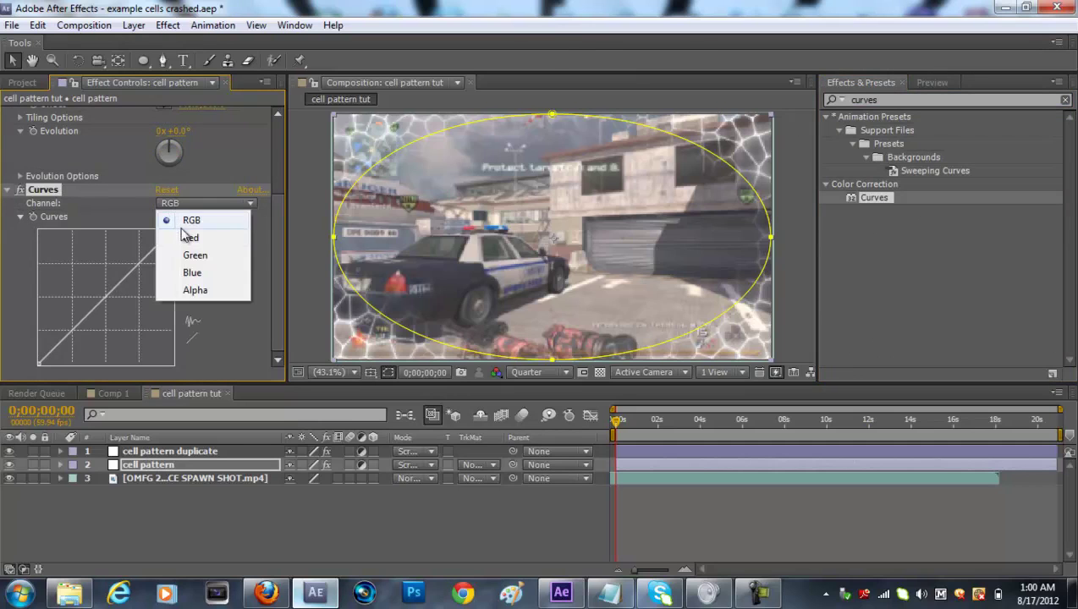
pyautogui.click(220, 276)
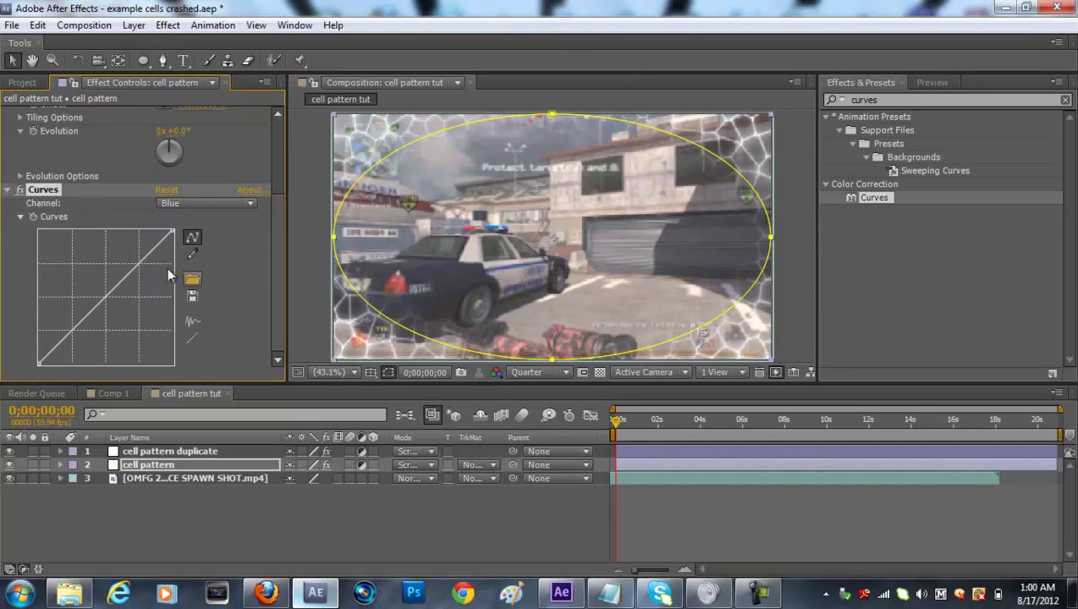
pyautogui.moveTo(140, 265); pyautogui.dragTo(130, 227)
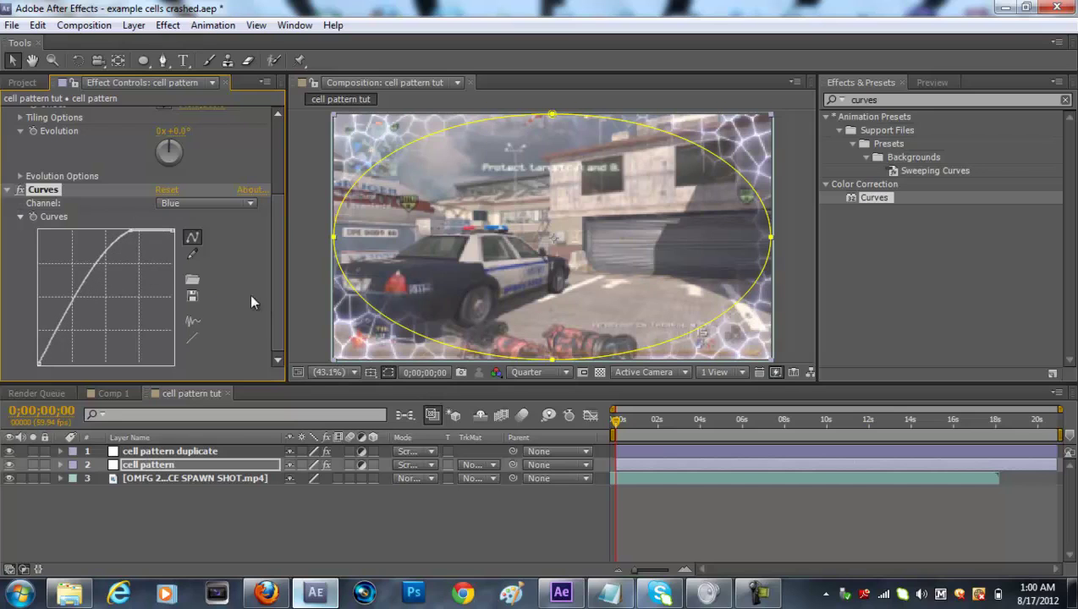
pyautogui.click(234, 209)
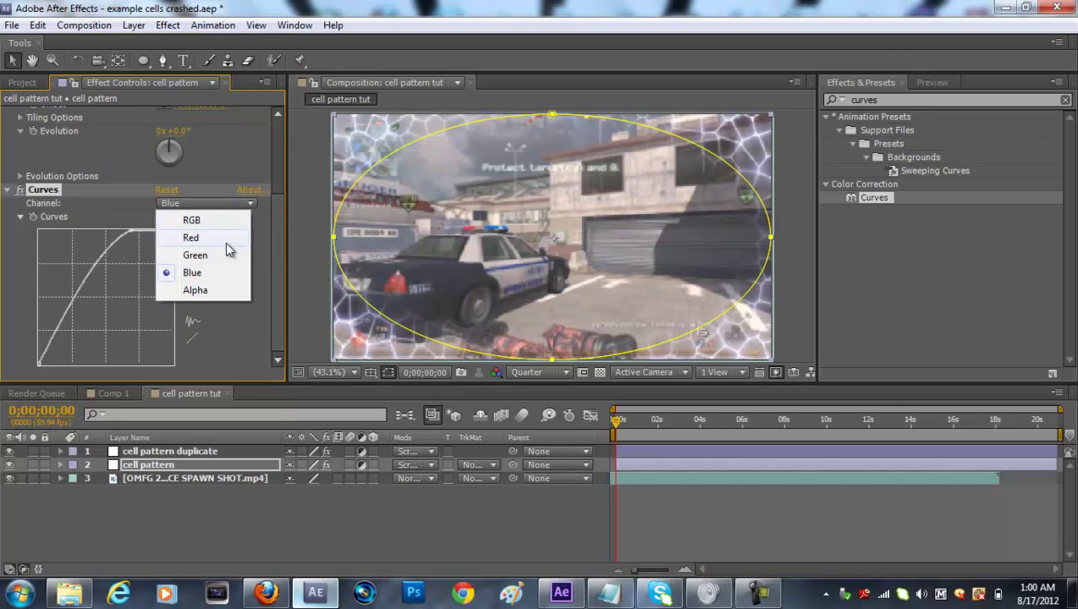
pyautogui.click(224, 256)
pyautogui.moveTo(131, 267); pyautogui.dragTo(113, 222)
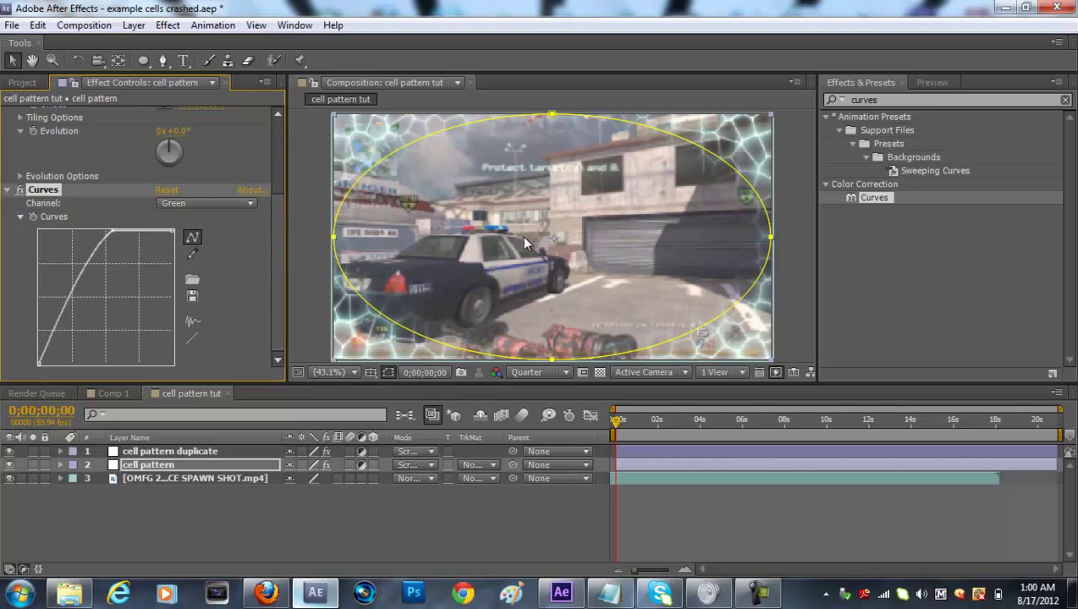
pyautogui.hotkey('ctrl', 'z')
pyautogui.click(244, 207)
pyautogui.click(228, 221)
pyautogui.click(297, 515)
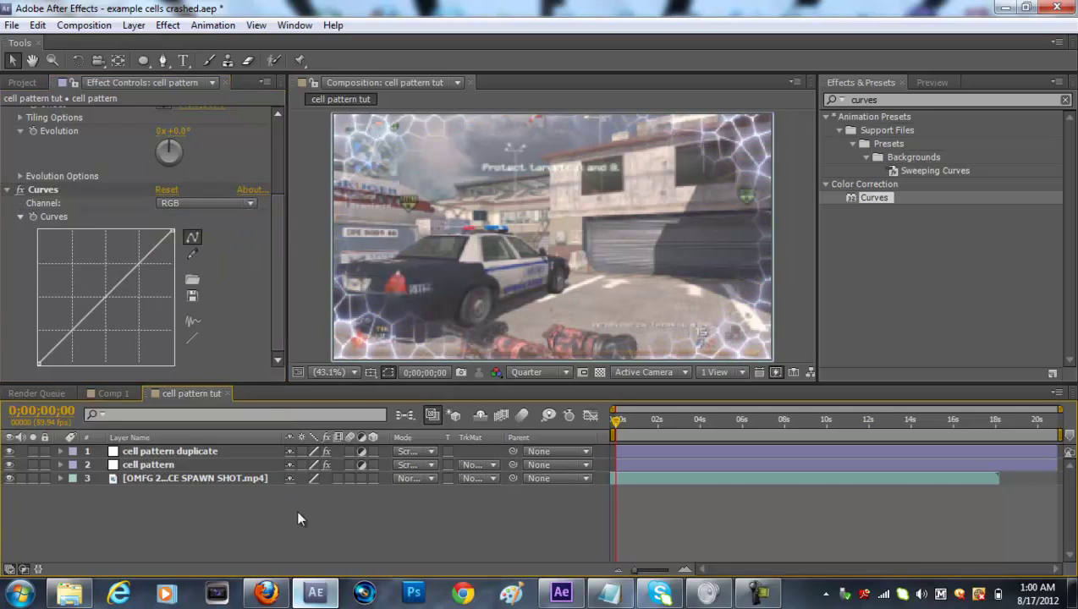
# Play and stop a RAM preview of cell pattern tut, then select the cell pattern duplicate layer
pyautogui.click(244, 464)
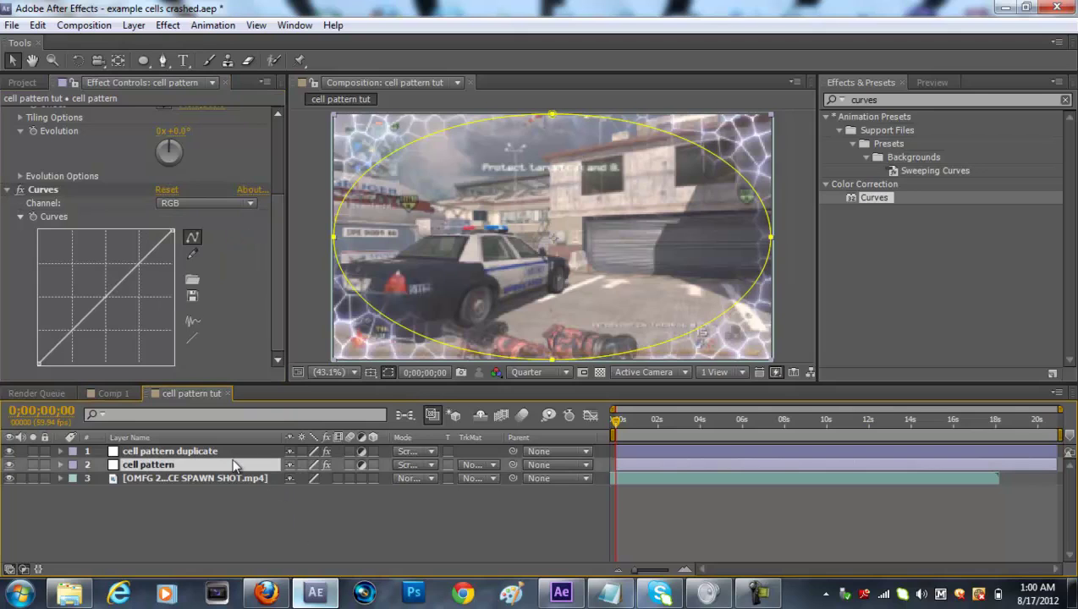
pyautogui.click(230, 452)
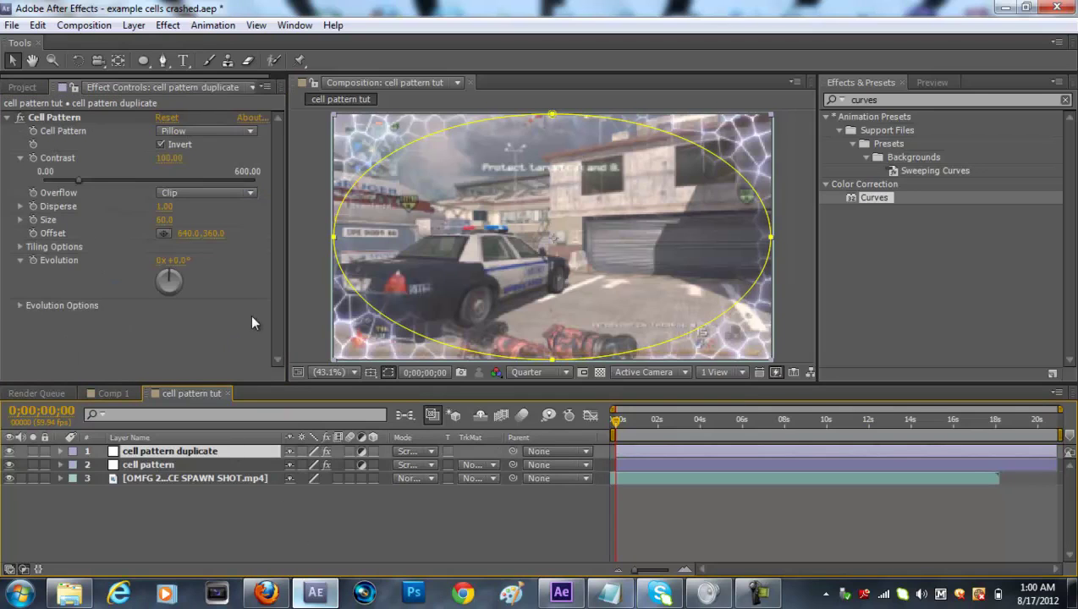
pyautogui.click(235, 465)
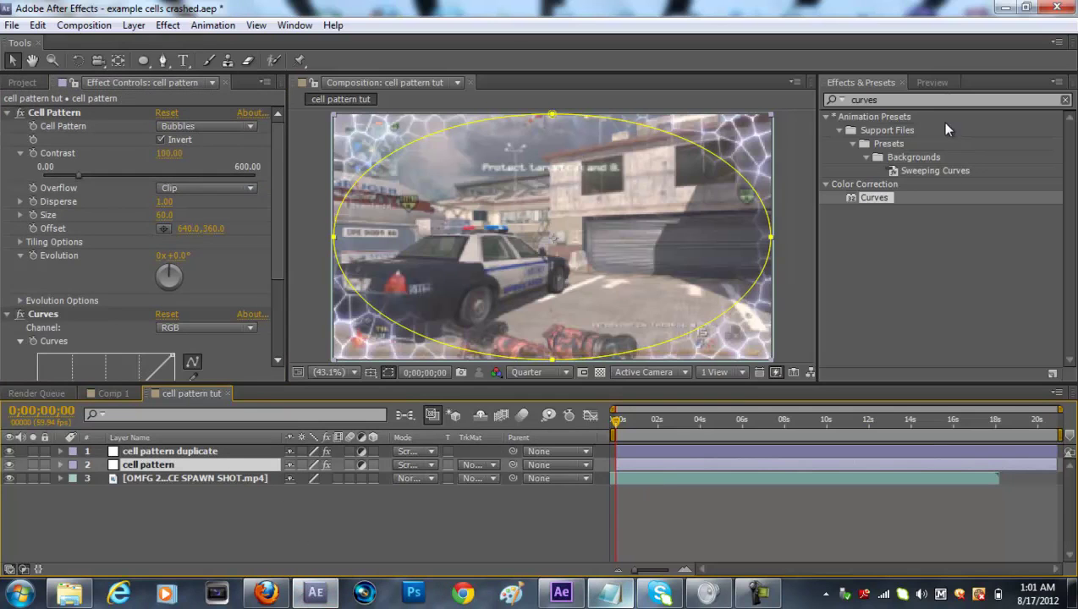
pyautogui.click(931, 82)
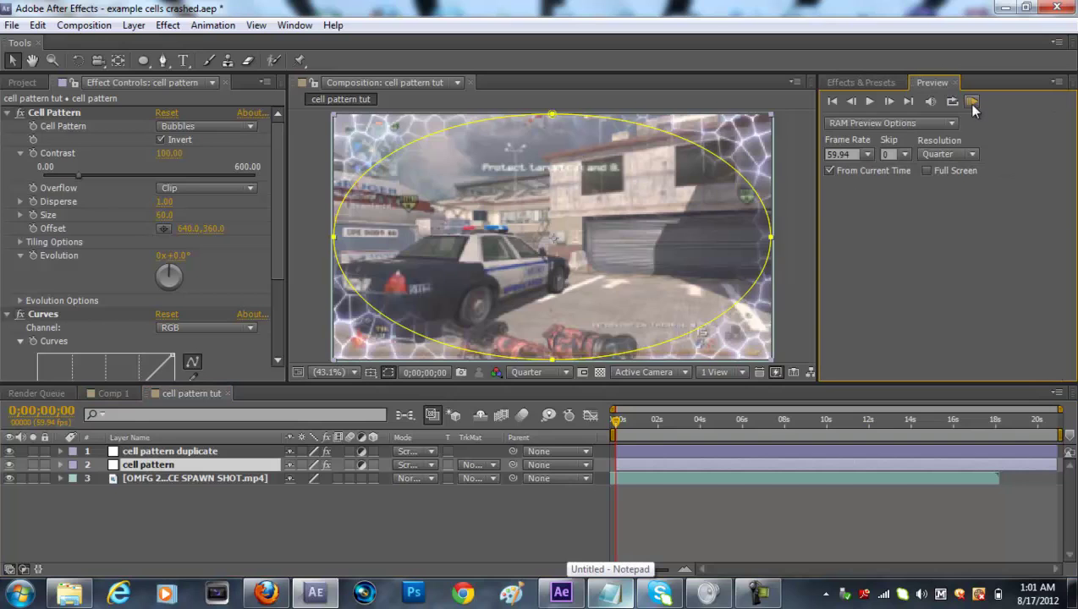
pyautogui.click(972, 101)
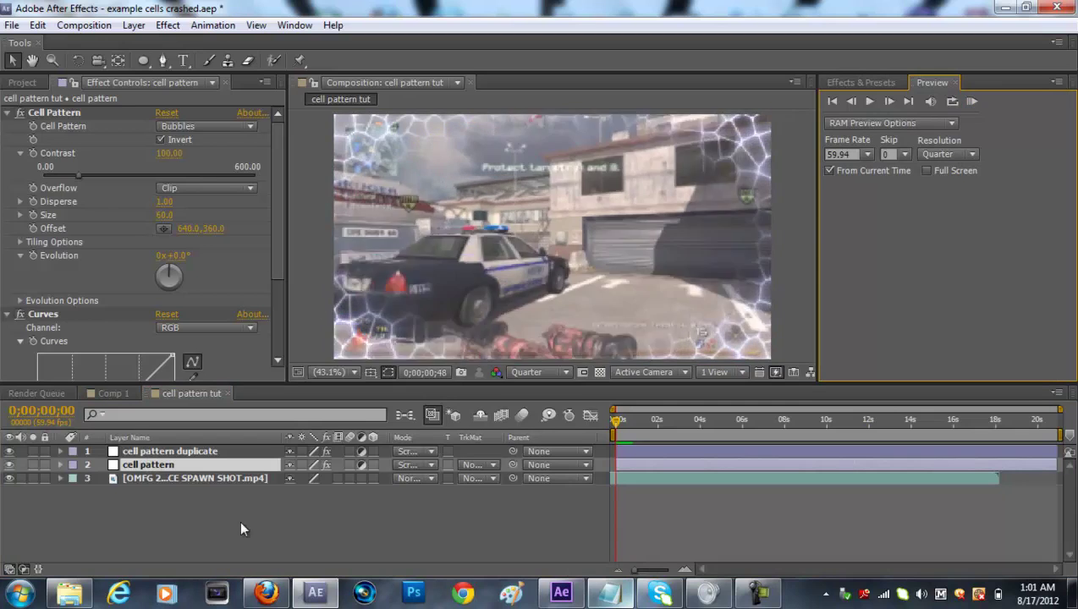
pyautogui.press('space')
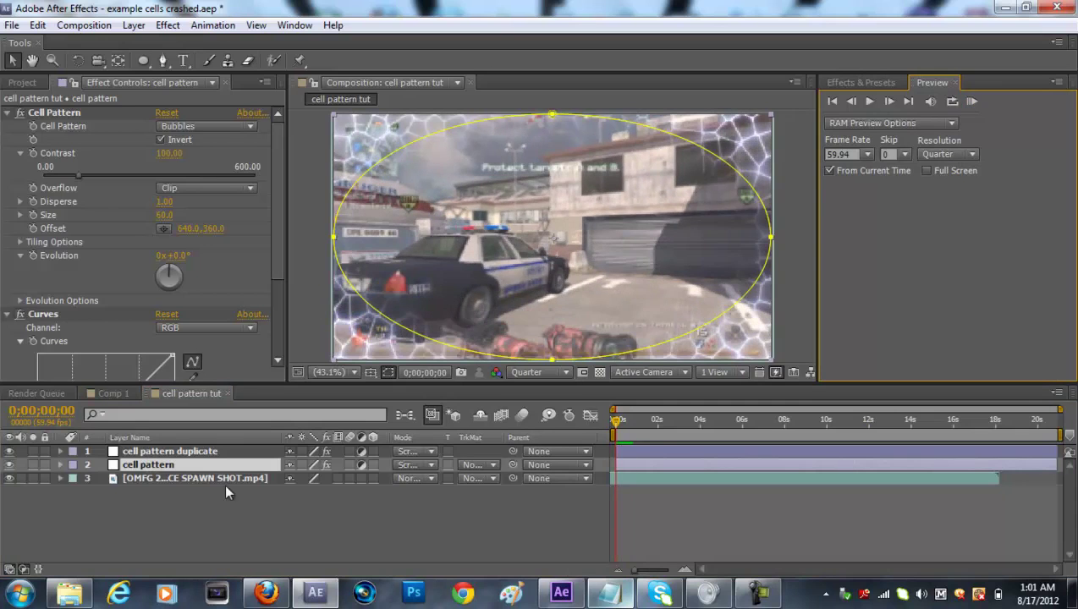
pyautogui.click(208, 454)
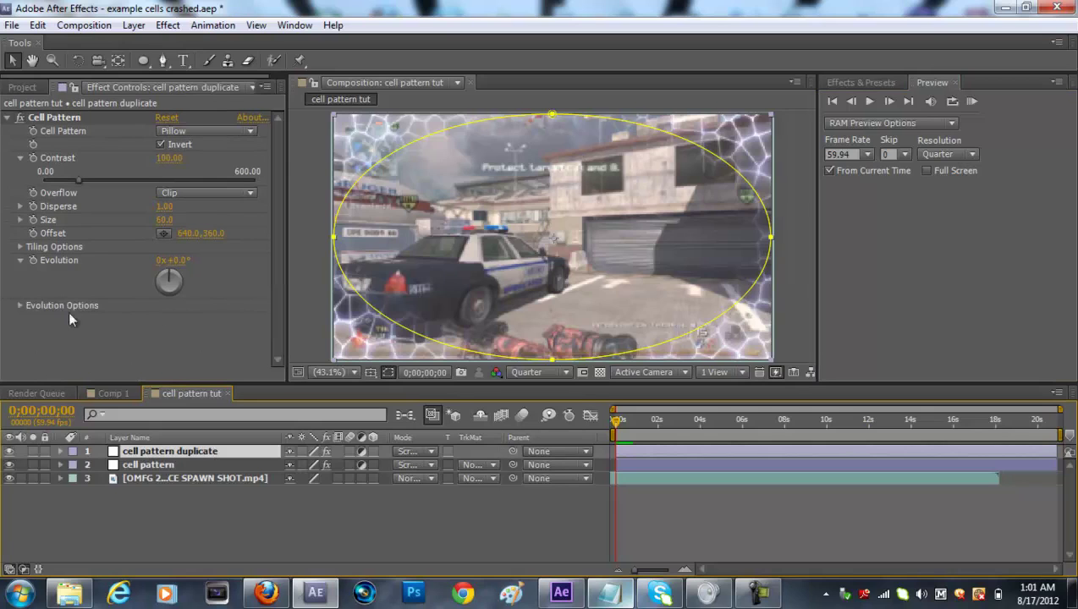
# Replace the duplicate's default Evolution expression with time*144 and commit it
pyautogui.keyDown('alt'); pyautogui.click(33, 261); pyautogui.keyUp('alt')
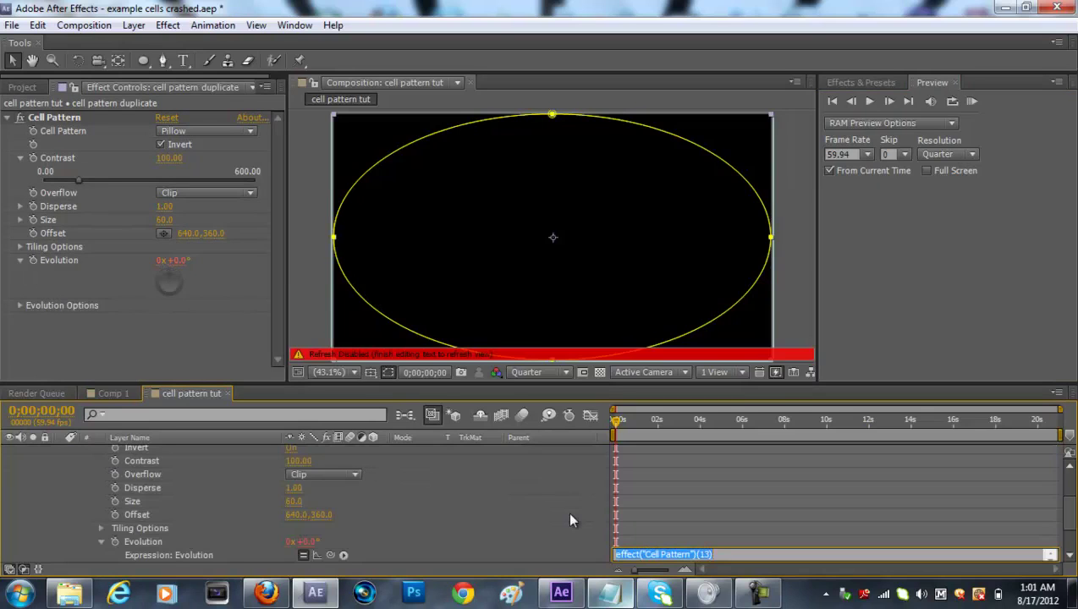
pyautogui.press('BackSpace')
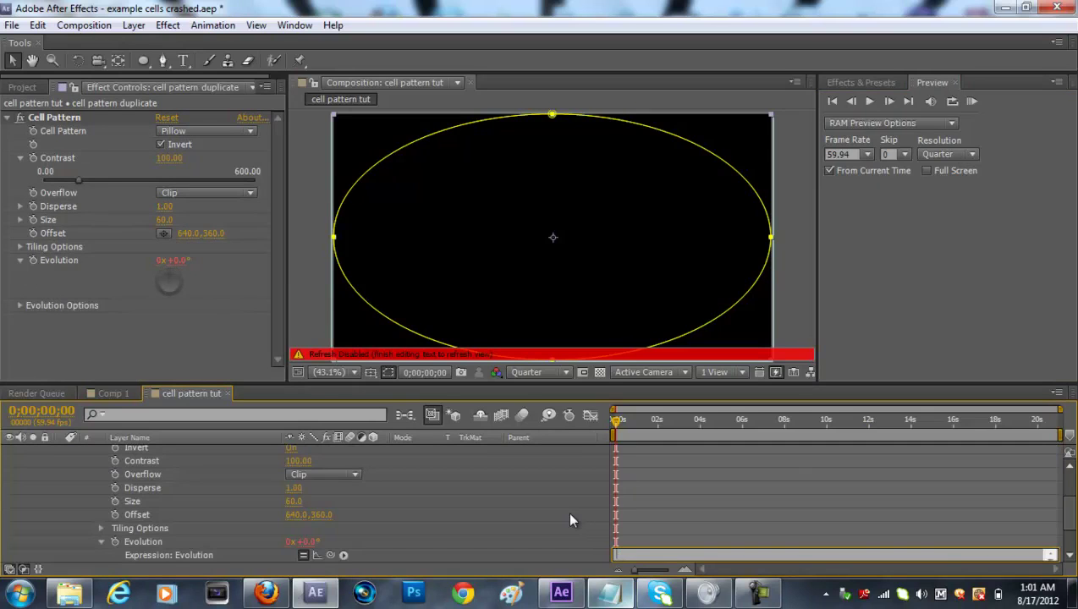
pyautogui.write('time*144')
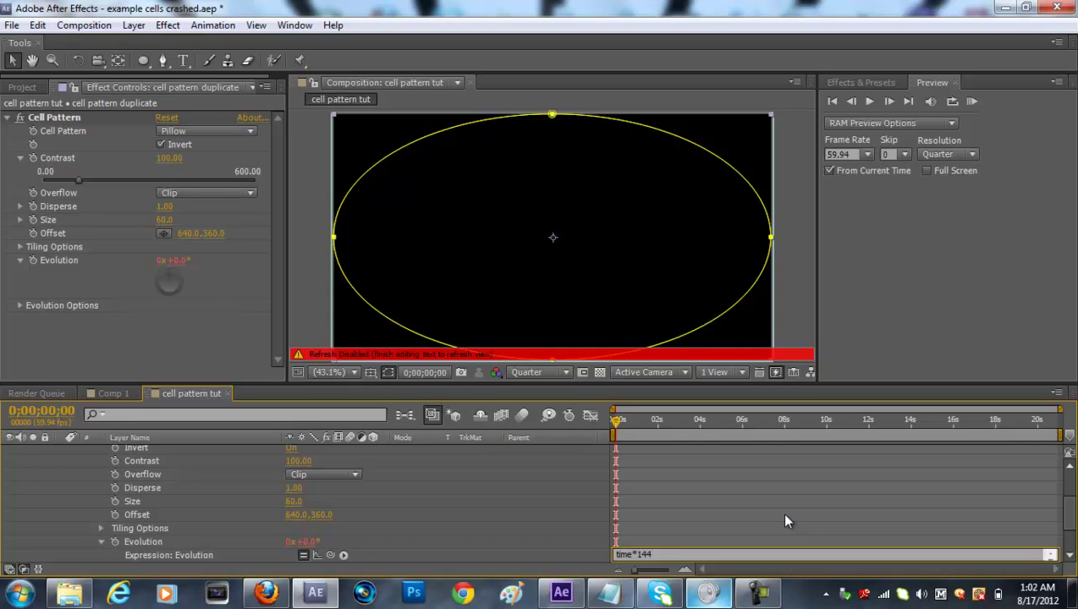
pyautogui.click(785, 520)
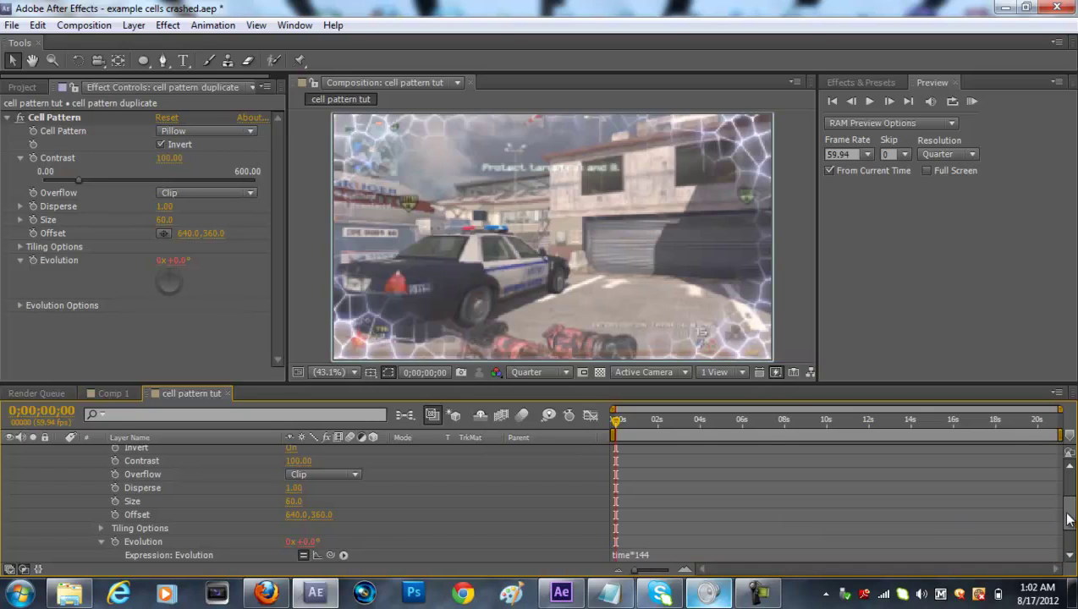
# Add the expression time*144 to the original cell pattern layer's Evolution
pyautogui.scroll(3, 1068, 519)
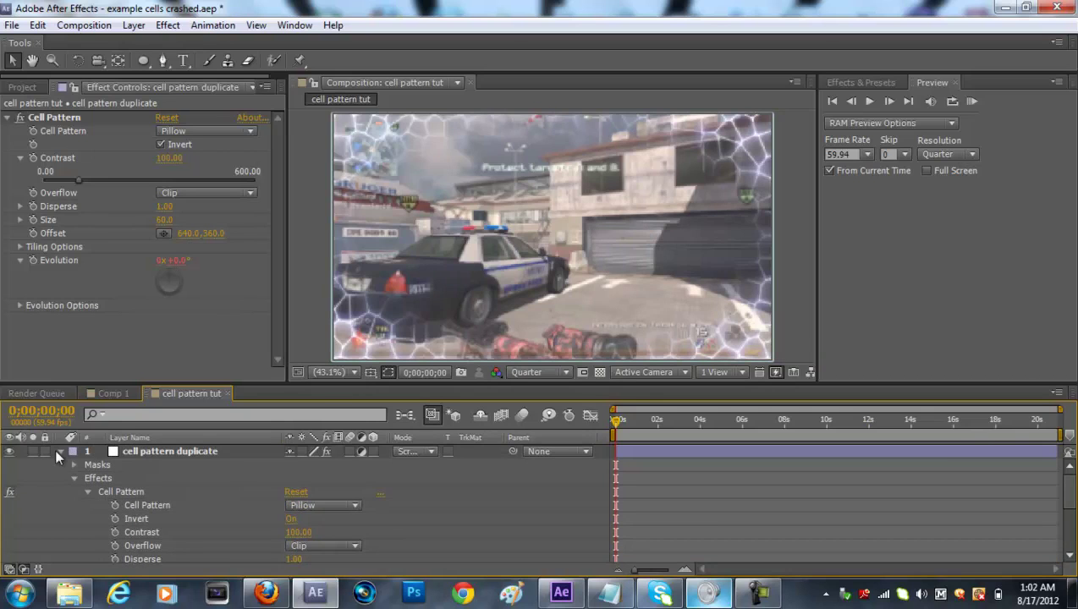
pyautogui.click(61, 451)
pyautogui.click(149, 463)
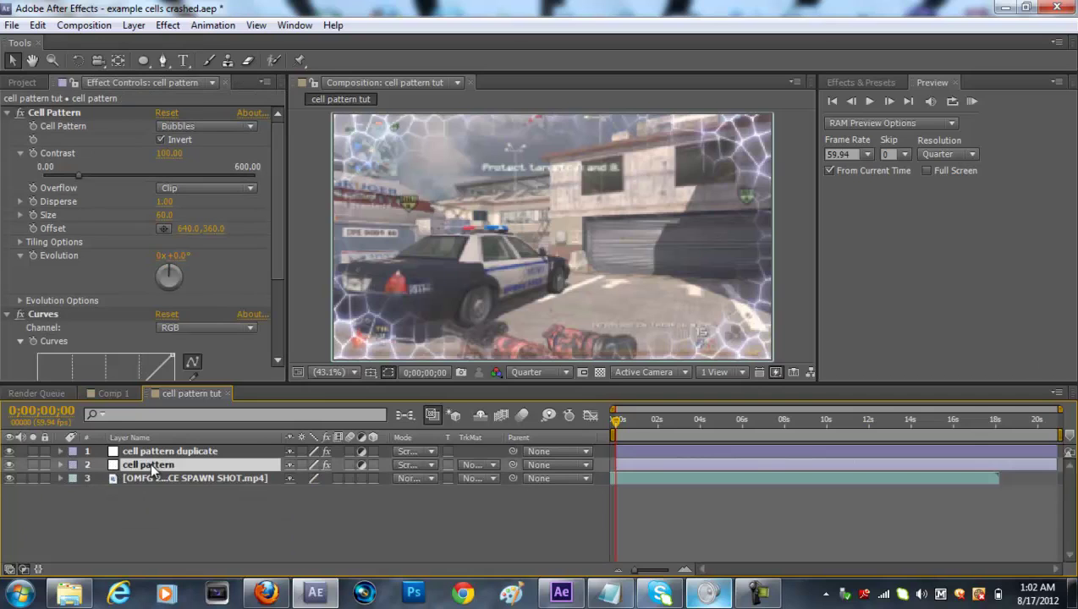
pyautogui.keyDown('alt'); pyautogui.click(34, 256); pyautogui.keyUp('alt')
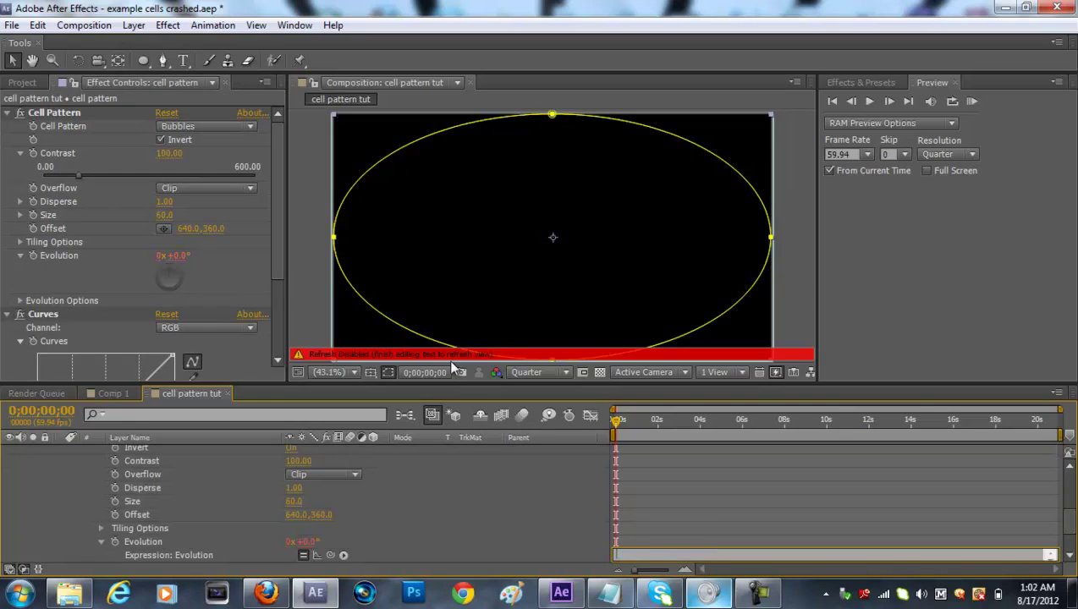
pyautogui.write('time*144')
pyautogui.click(1031, 508)
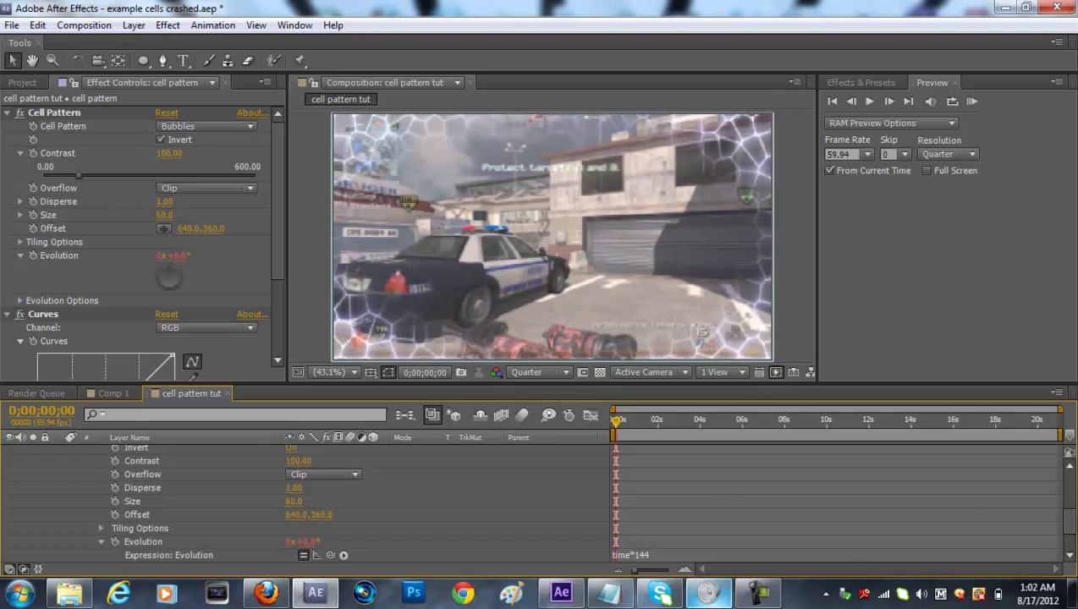
# Collapse the cell pattern layer and play a RAM preview of the animated cells
pyautogui.scroll(10, 1032, 511)
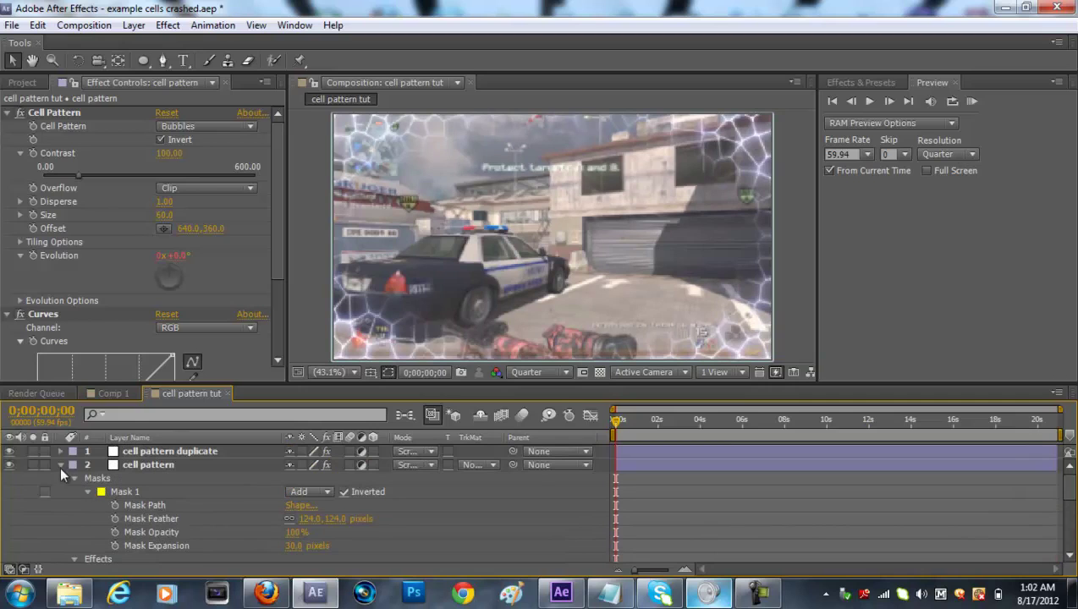
pyautogui.click(61, 466)
pyautogui.click(971, 101)
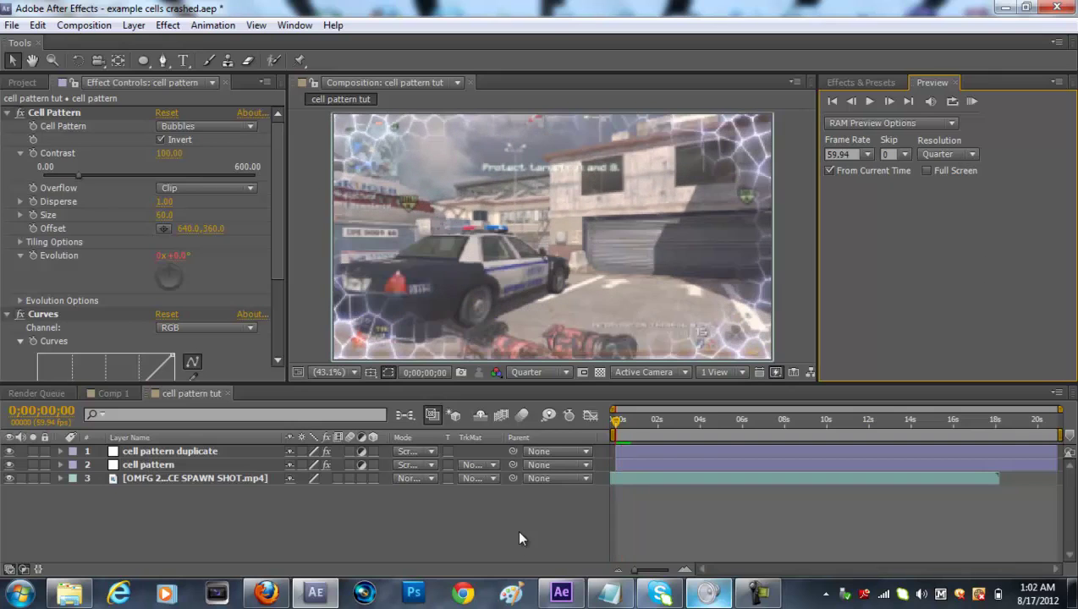
# Create a new adjustment layer on top and name it 'cc'
pyautogui.hotkey('ctrl', 'alt', 'y')
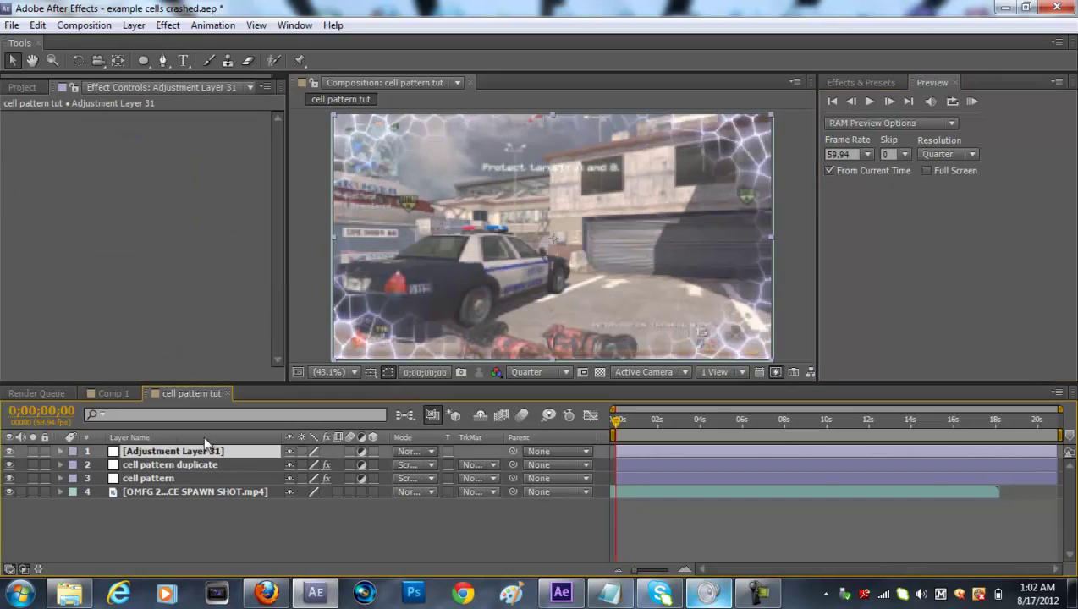
pyautogui.press('Return')
pyautogui.write('cc')
pyautogui.press('Return')
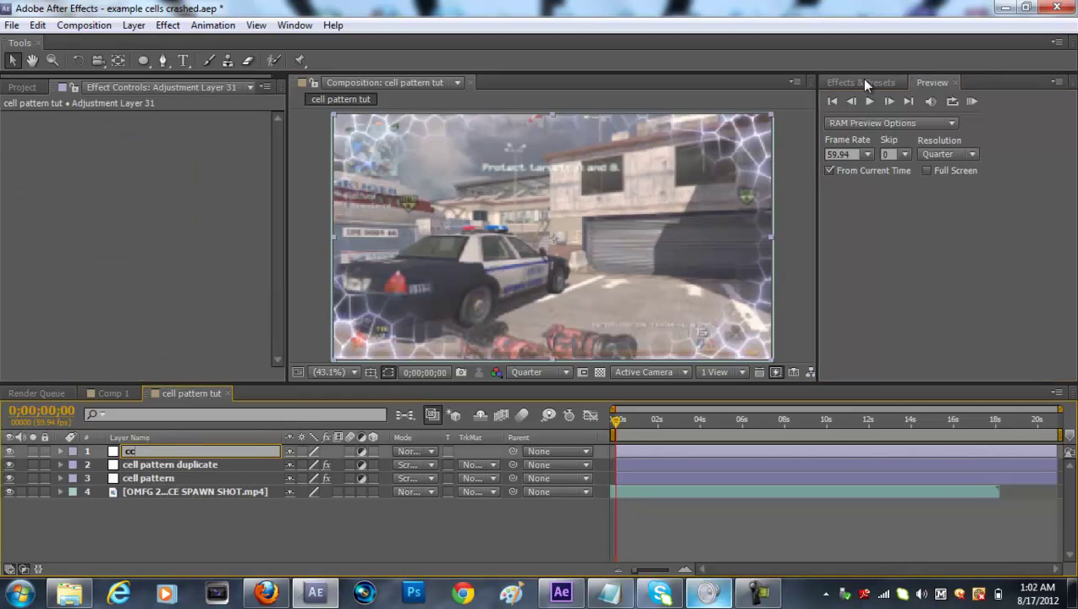
# Search presets for 'rage' and apply Rage sexy cc with rsmb and sharpen to cc
pyautogui.click(861, 82)
pyautogui.click(906, 100)
pyautogui.write('rage')
pyautogui.click(980, 211)
pyautogui.doubleClick(978, 211)
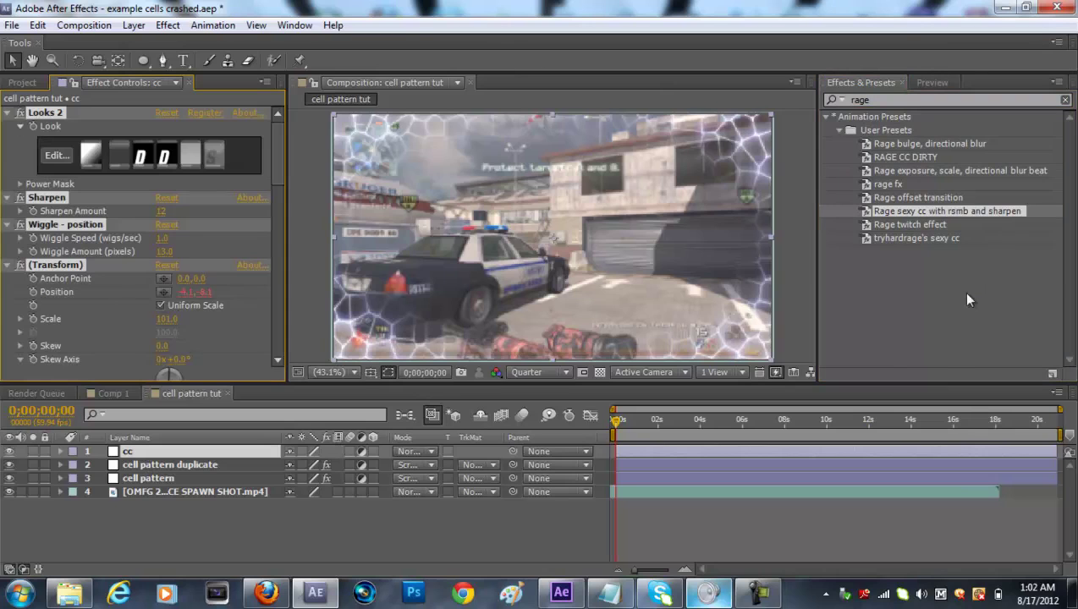
pyautogui.click(950, 345)
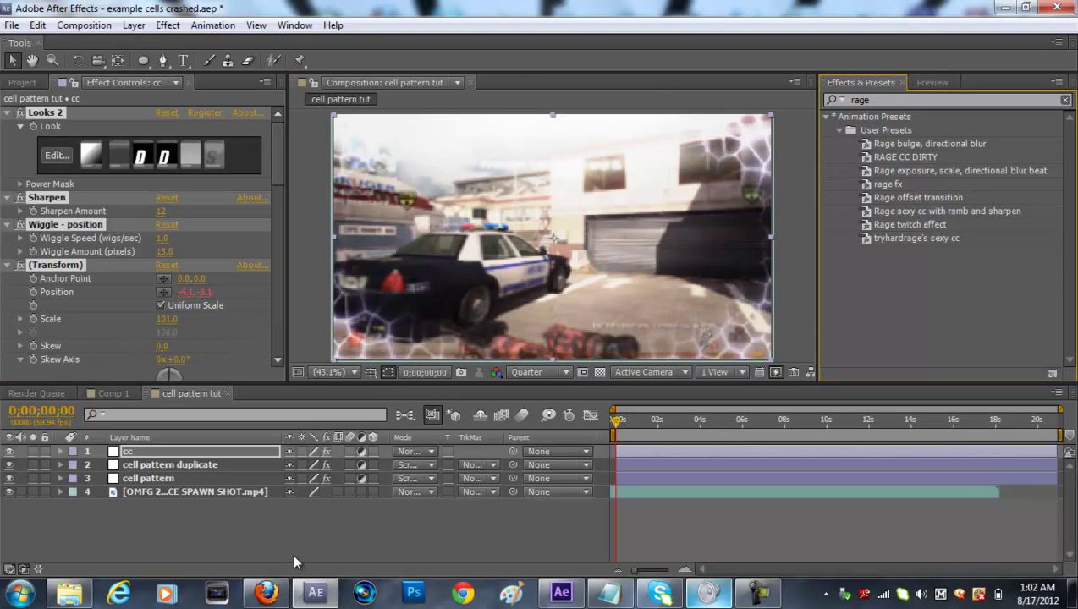
# Set Opacity to 60% on the cell pattern and cell pattern duplicate layers together
pyautogui.click(243, 477)
pyautogui.keyDown('ctrl'); pyautogui.click(217, 464); pyautogui.keyUp('ctrl')
pyautogui.press('t')
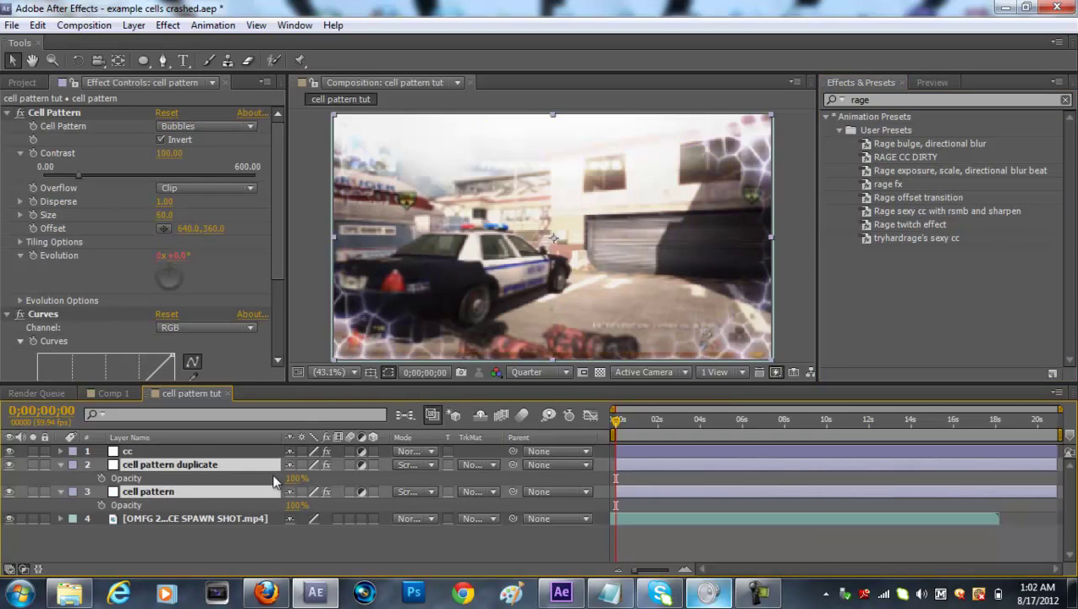
pyautogui.click(297, 478)
pyautogui.write('60')
pyautogui.press('Return')
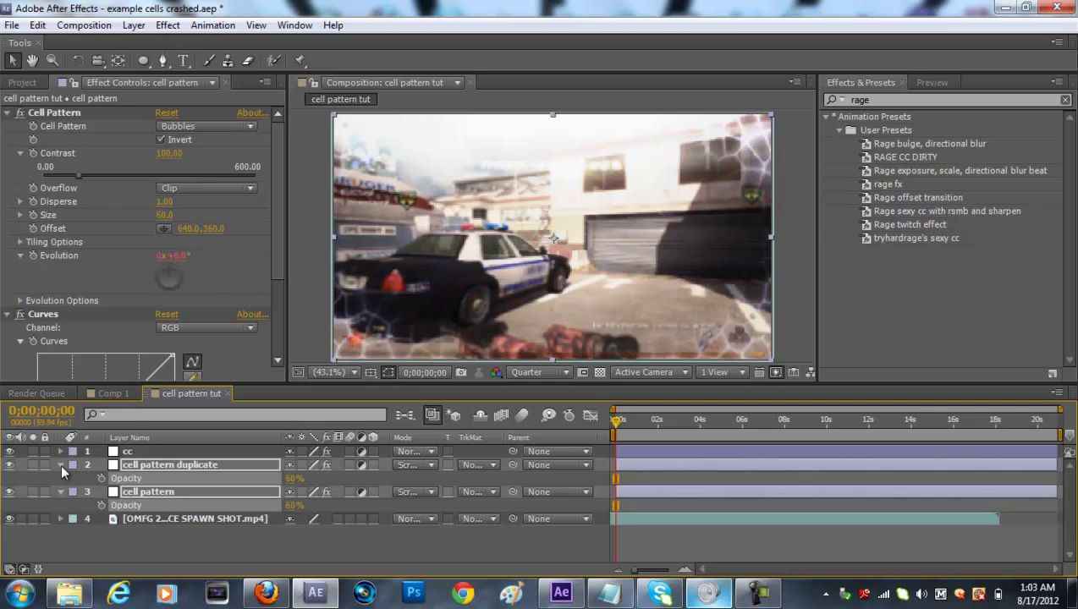
pyautogui.click(61, 464)
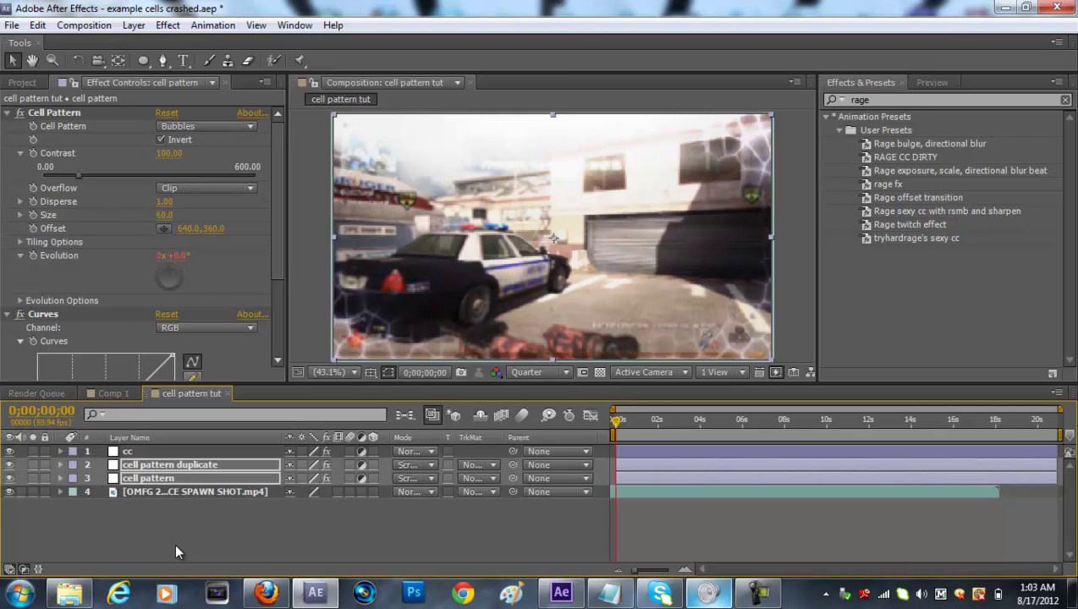